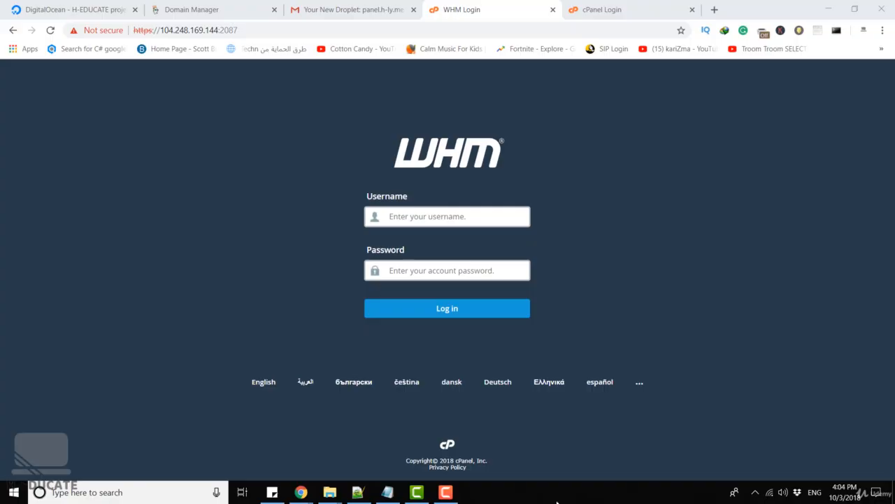
Open the A record for @ in the h-y.me DNS Management records for editing.
drag(165, 30, 218, 30)
click(235, 30)
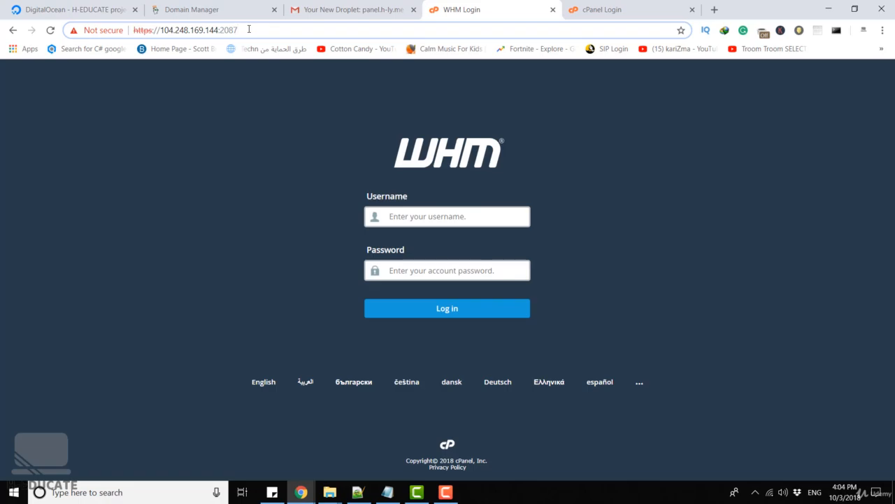
click(231, 9)
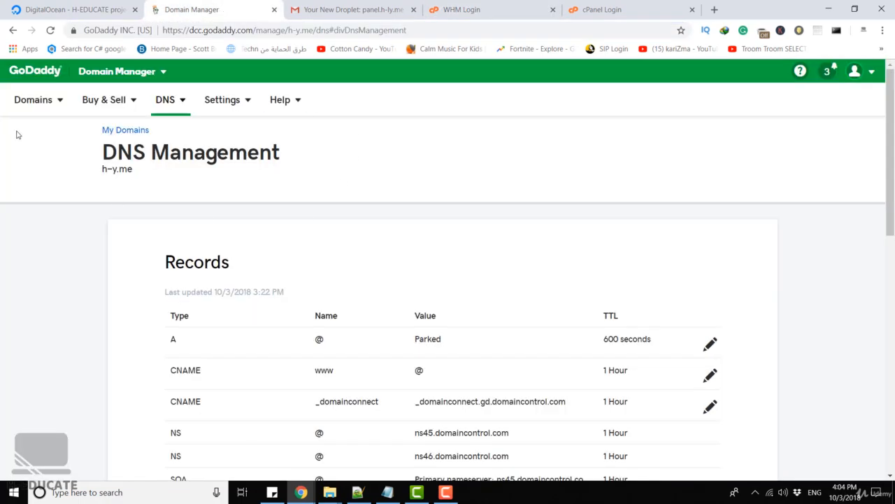
drag(100, 144, 281, 151)
click(324, 145)
scroll(324, 143, down, 1)
scroll(342, 105, down, 2)
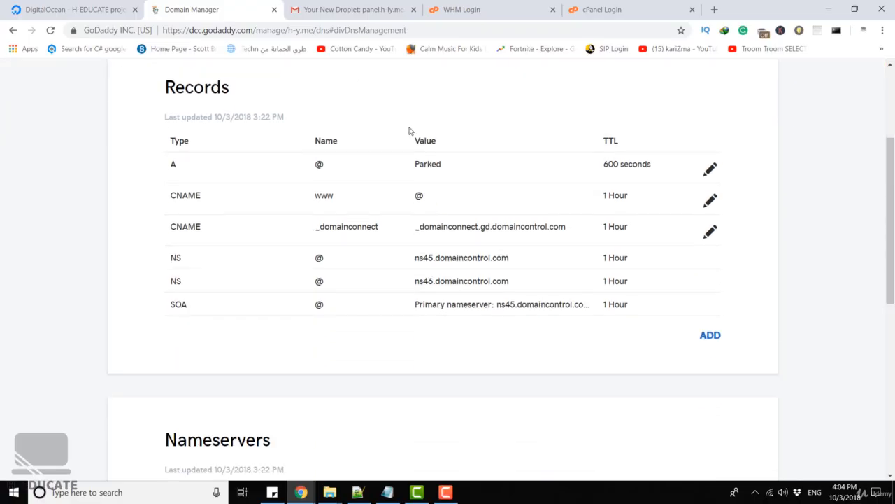
click(711, 172)
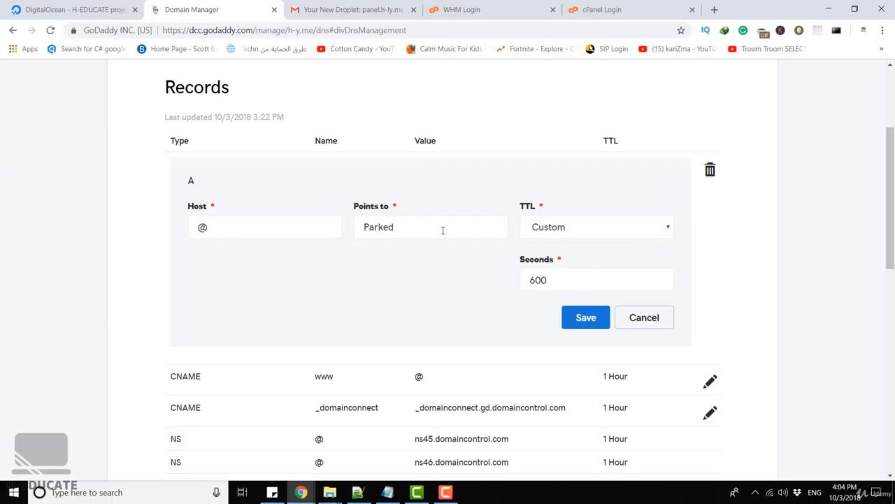
Set the A record's Points to value to the server IP 104.248.169.144 copied from the WHM login address, and save.
drag(429, 228, 208, 228)
click(458, 9)
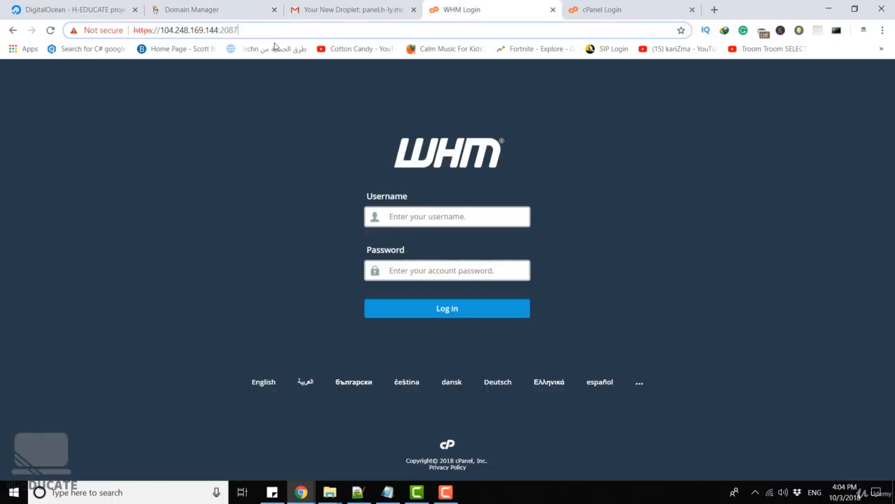
drag(217, 29, 161, 30)
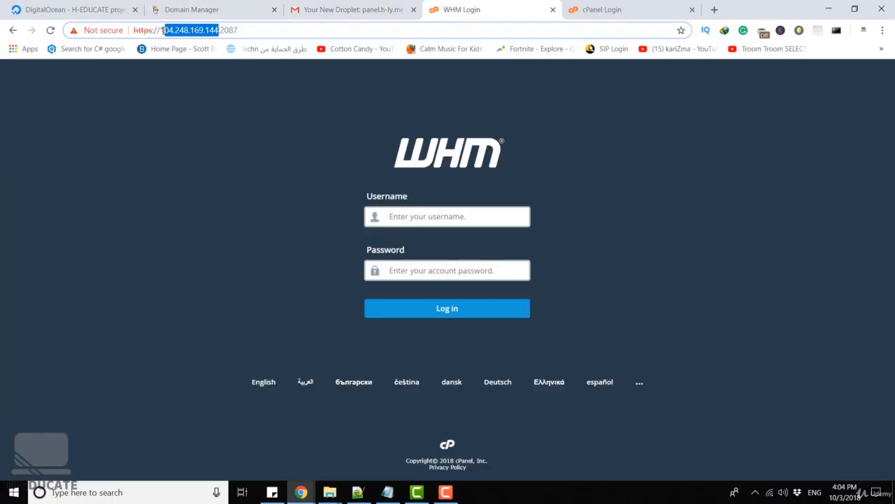
key(ctrl+c)
click(185, 16)
key(ctrl+v)
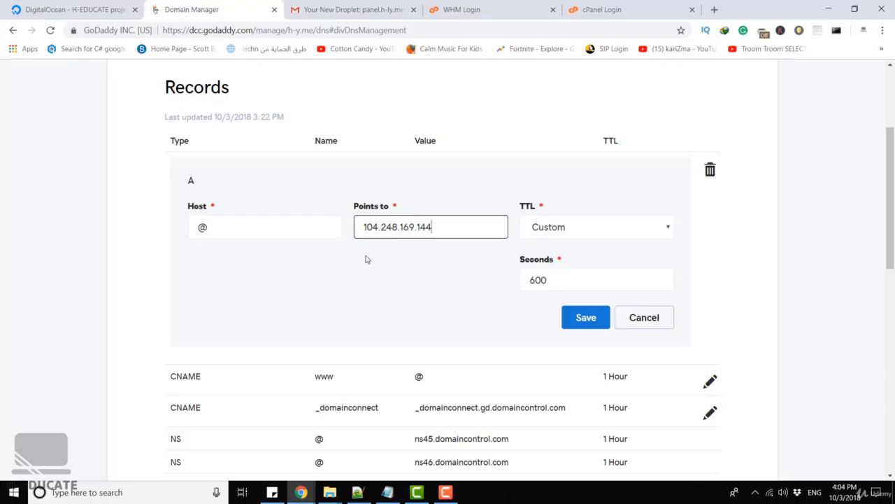
drag(228, 234, 176, 228)
click(277, 305)
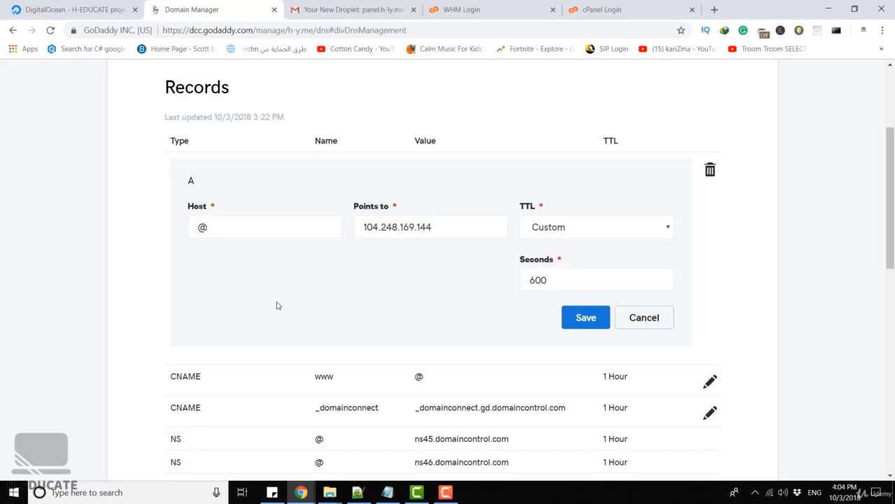
click(585, 317)
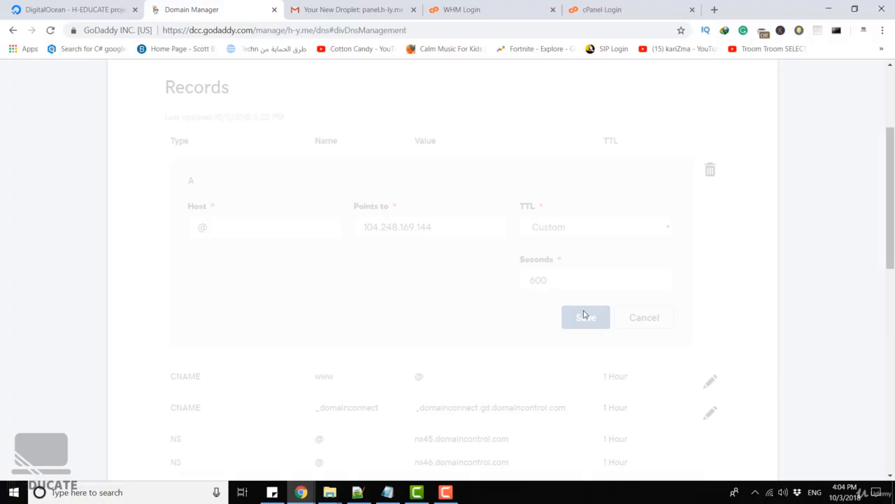
scroll(584, 315, up, 3)
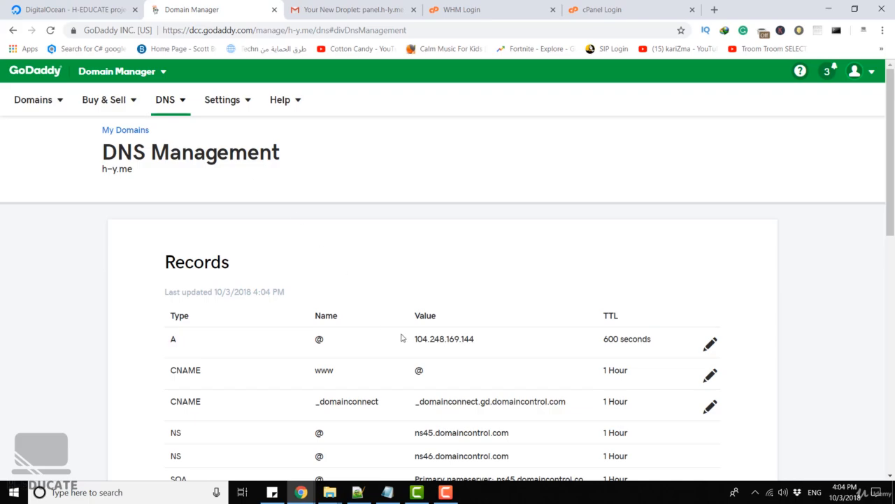
drag(405, 338, 496, 340)
drag(134, 170, 97, 173)
key(ctrl+c)
click(485, 9)
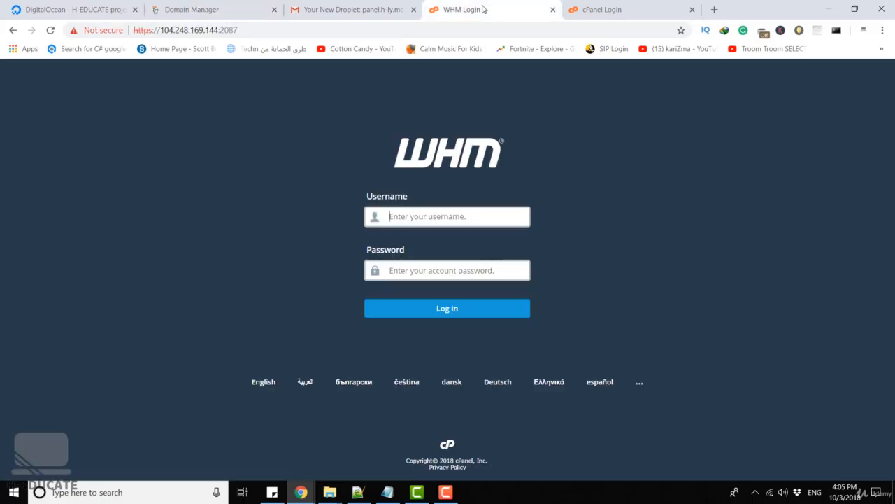
click(219, 31)
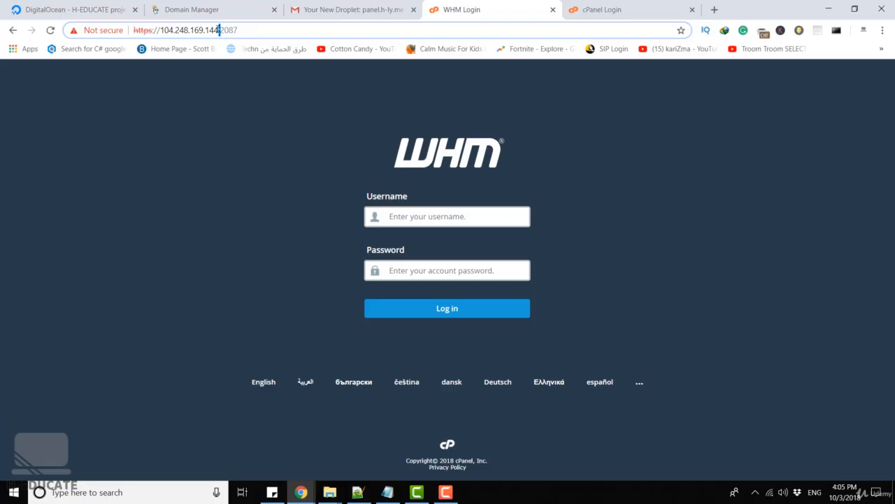
drag(218, 30, 162, 34)
key(ctrl+v)
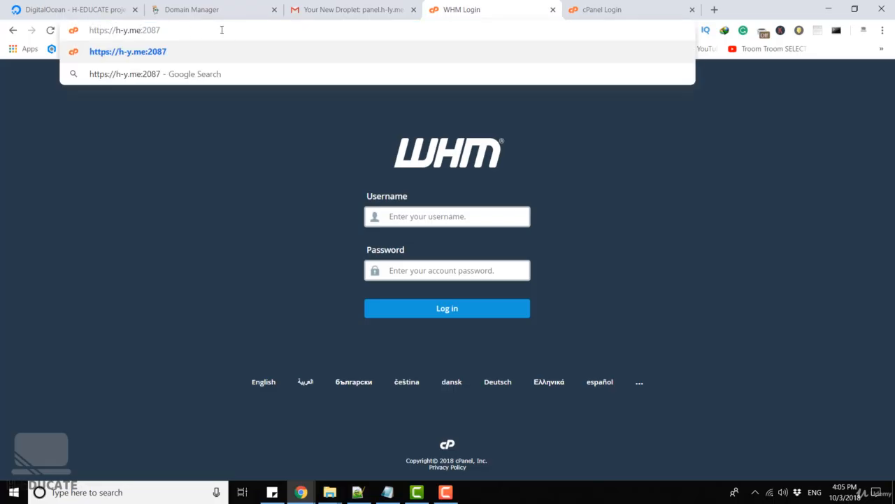
key(Return)
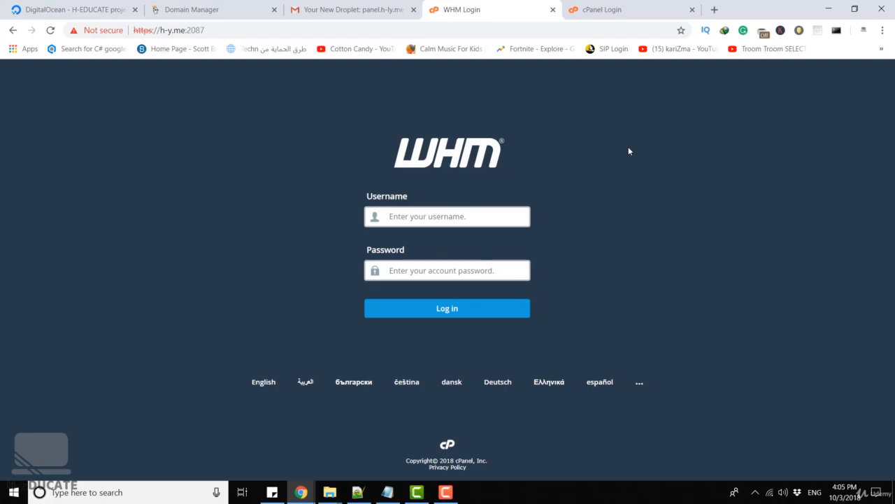
click(591, 9)
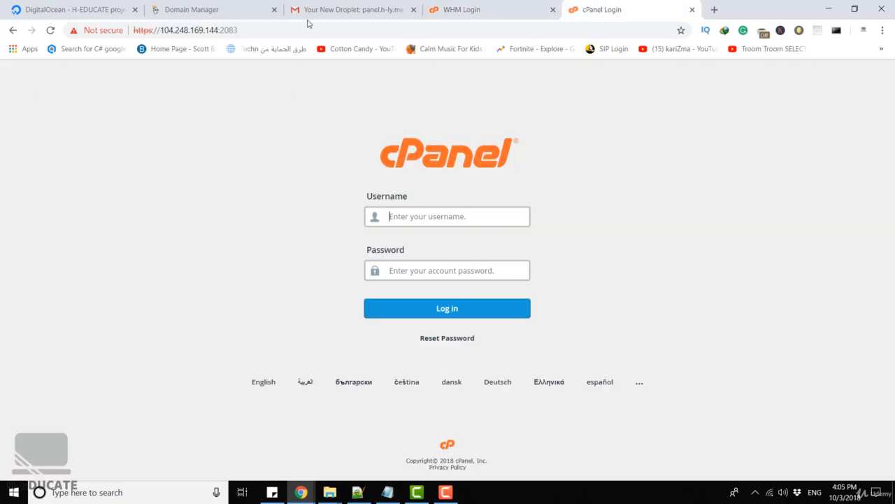
click(219, 32)
drag(219, 31, 160, 32)
text(h-y.me)
key(Return)
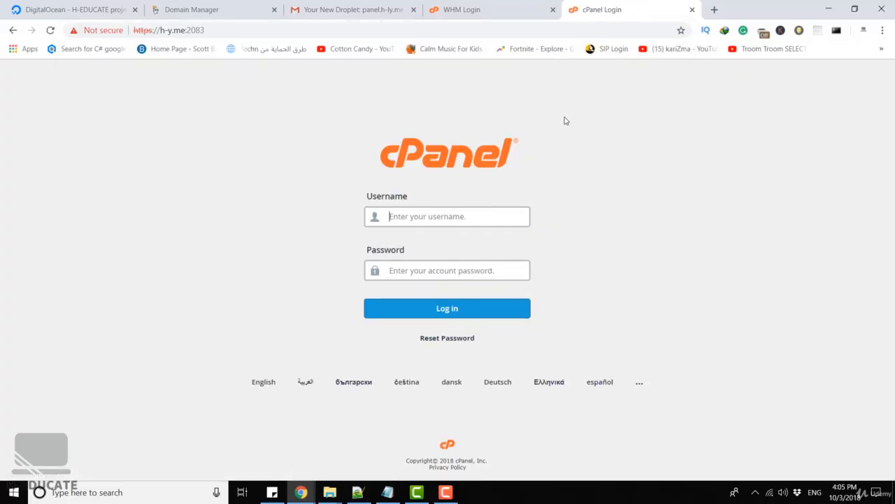
Log in to WHM with username root and the account password.
click(492, 8)
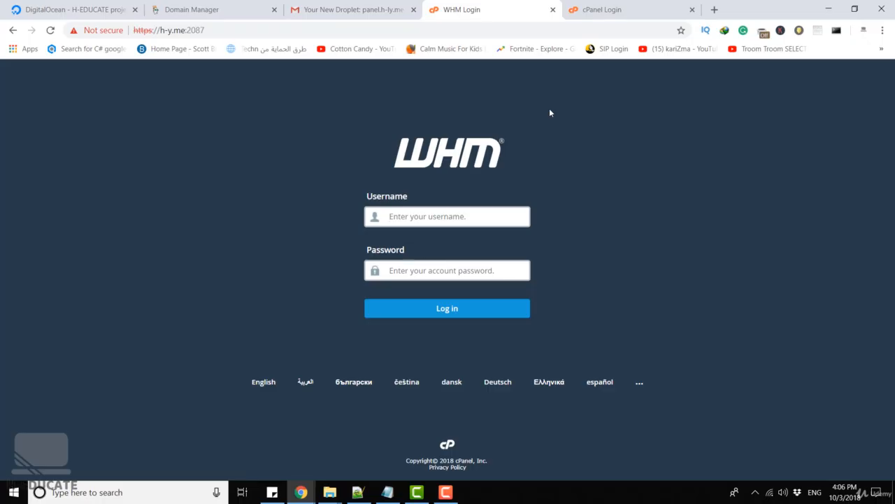
text(root)
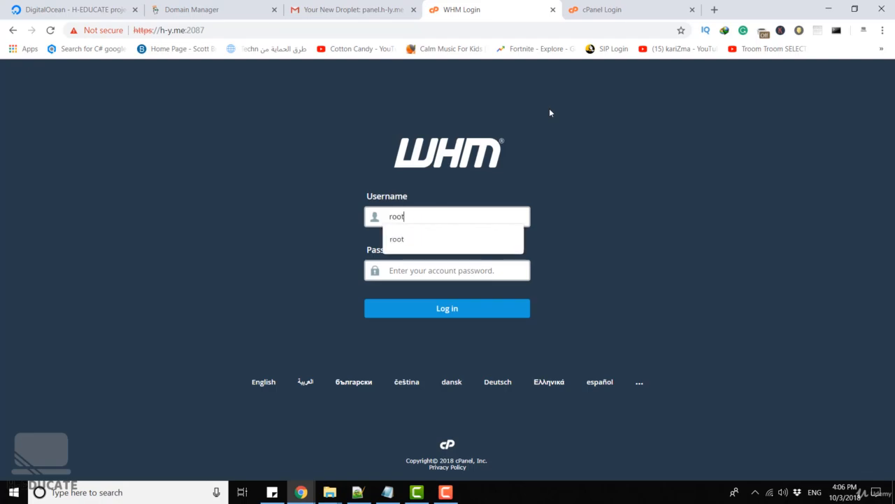
key(Tab)
text(**********)
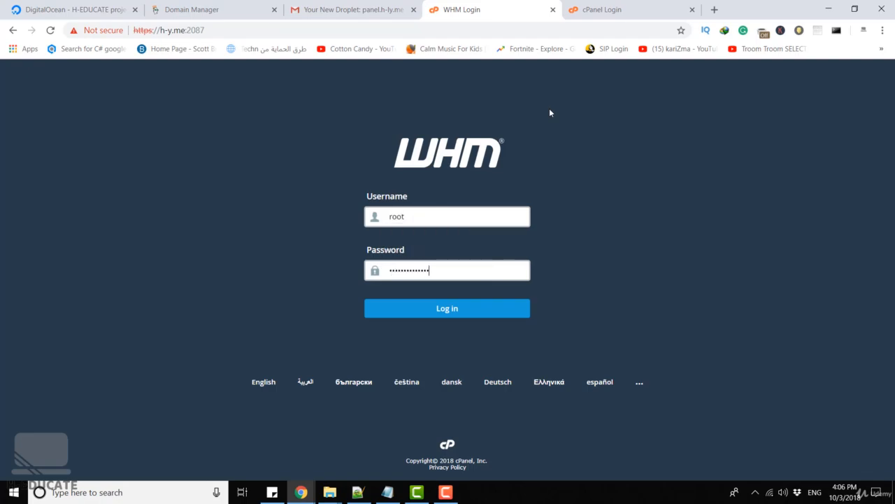
key(Return)
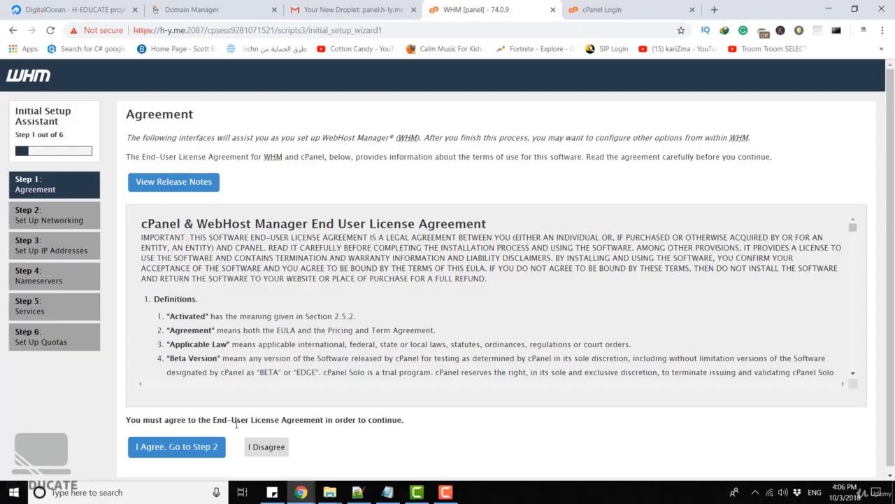
Accept the license agreement and fill in the administrator's e-mail as the Server Contact Email Address.
click(153, 448)
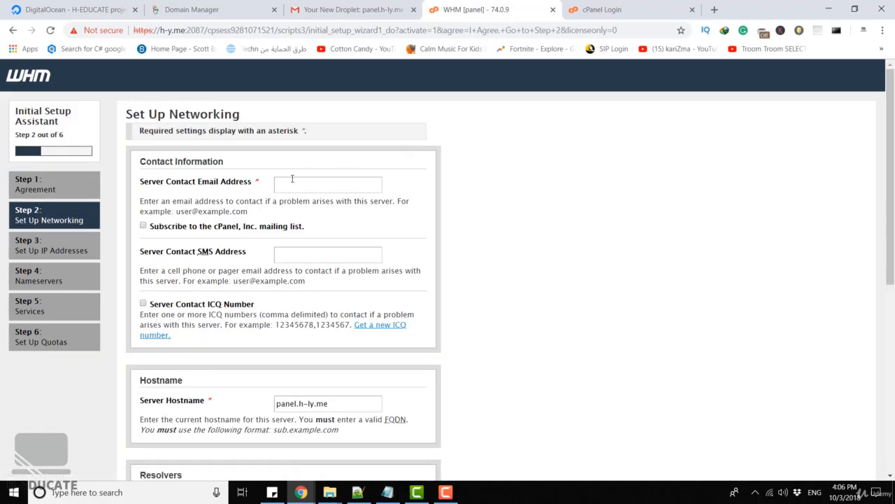
click(293, 178)
click(321, 209)
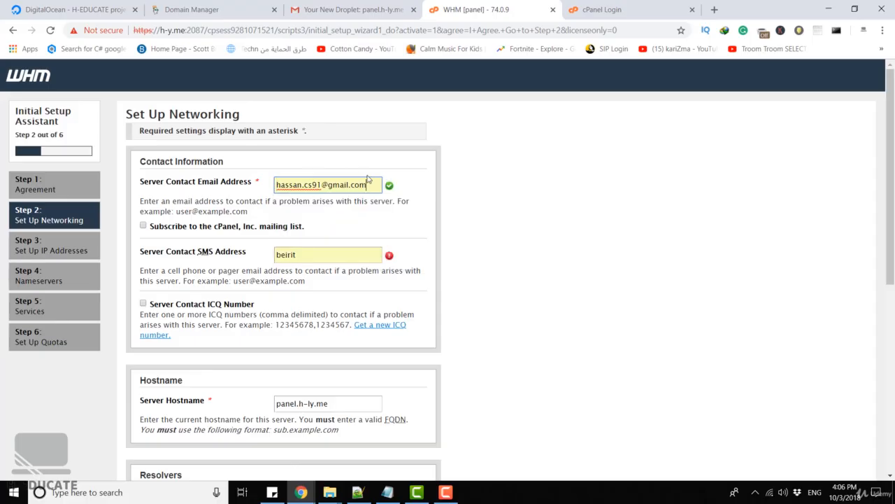
click(369, 183)
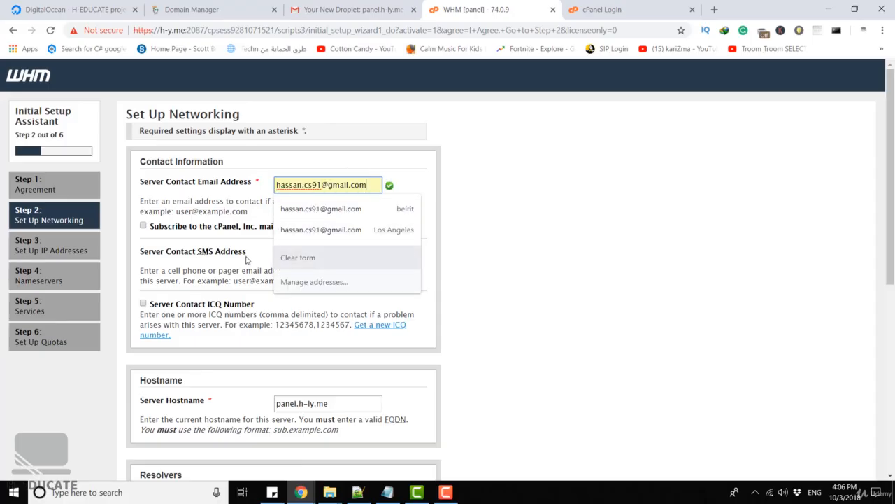
Copy the contact e-mail address into the Server Contact SMS Address field.
key(Tab)
key(Tab)
key(ctrl+v)
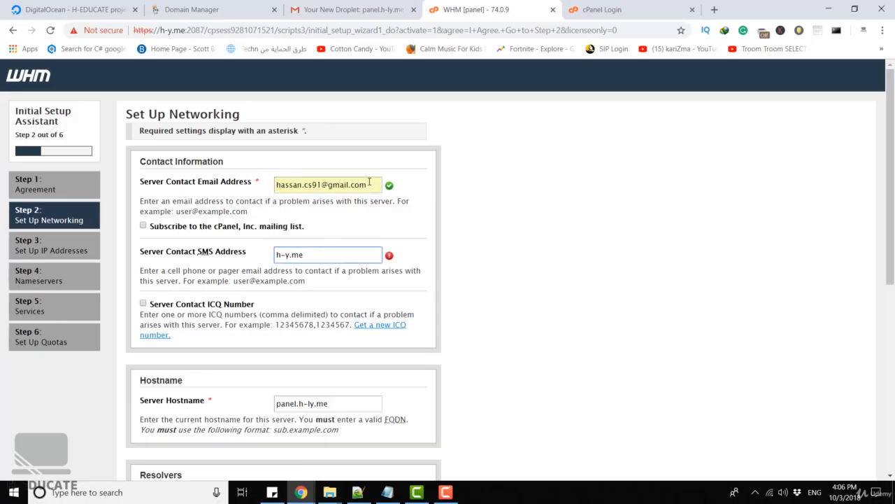
click(370, 184)
key(ctrl+a)
key(ctrl+c)
key(Tab)
key(Tab)
key(ctrl+v)
Keep the default hostname, resolvers and IP addresses and continue to the Nameservers step.
scroll(450, 216, down, 3)
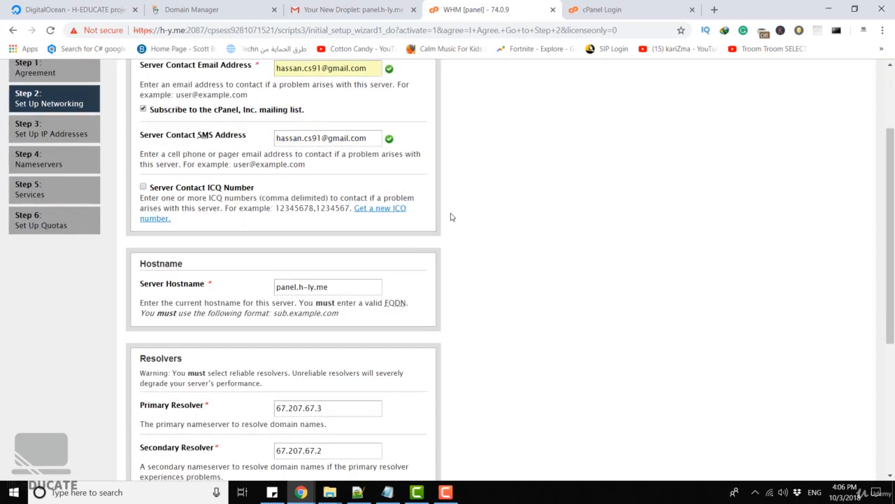
scroll(414, 194, down, 2)
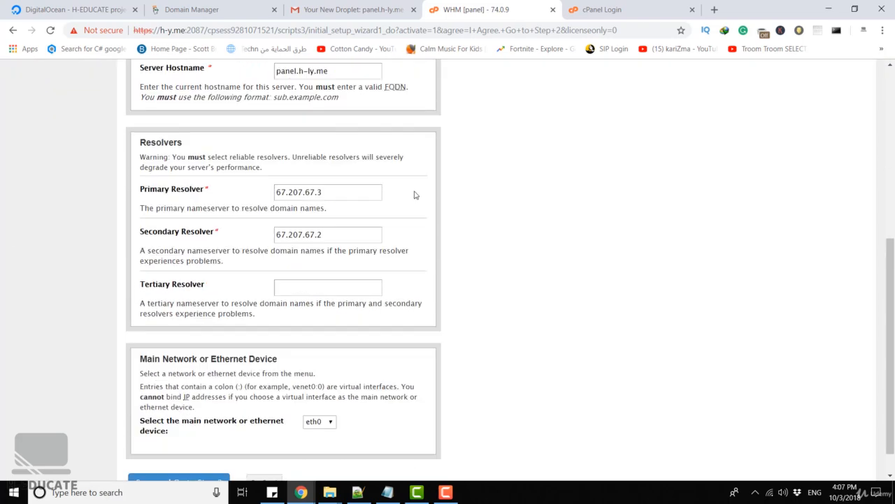
click(158, 449)
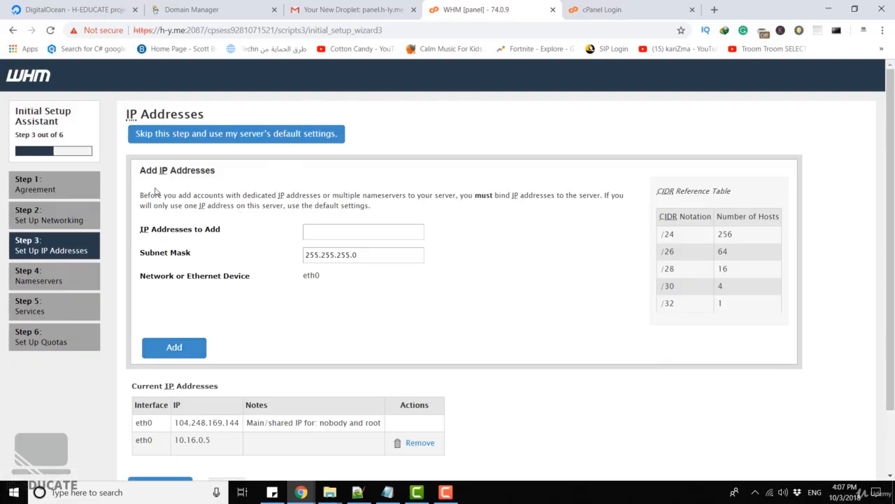
scroll(605, 308, down, 1)
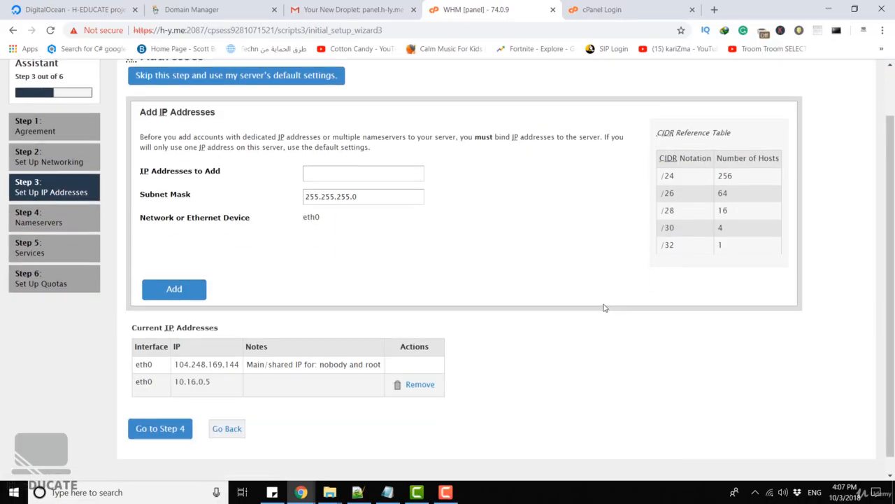
click(164, 410)
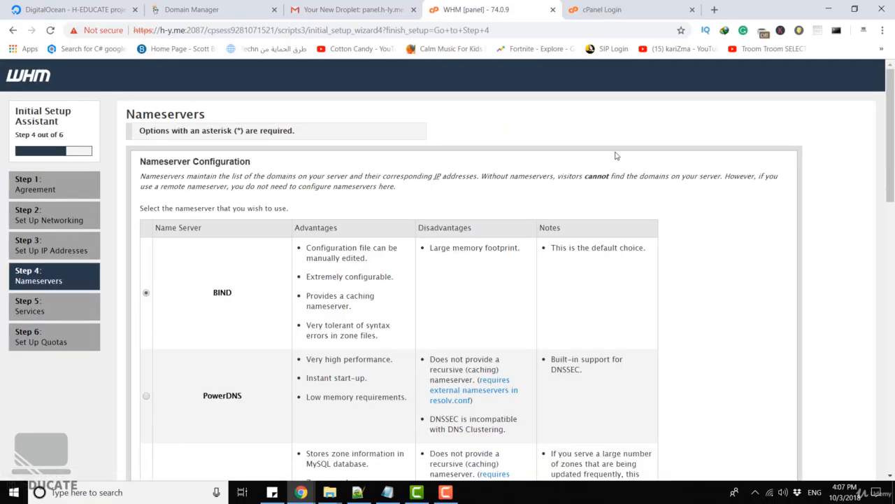
Review the available nameserver options and their advantages and disadvantages.
scroll(615, 155, down, 3)
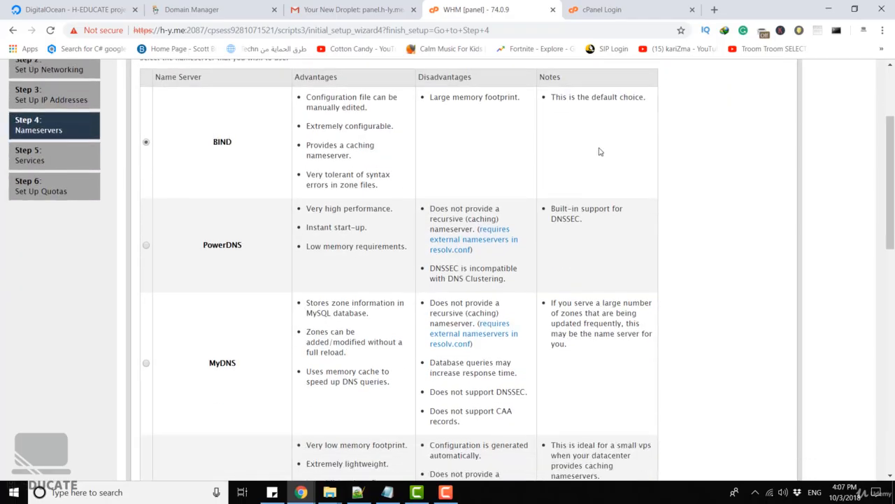
scroll(411, 173, up, 2)
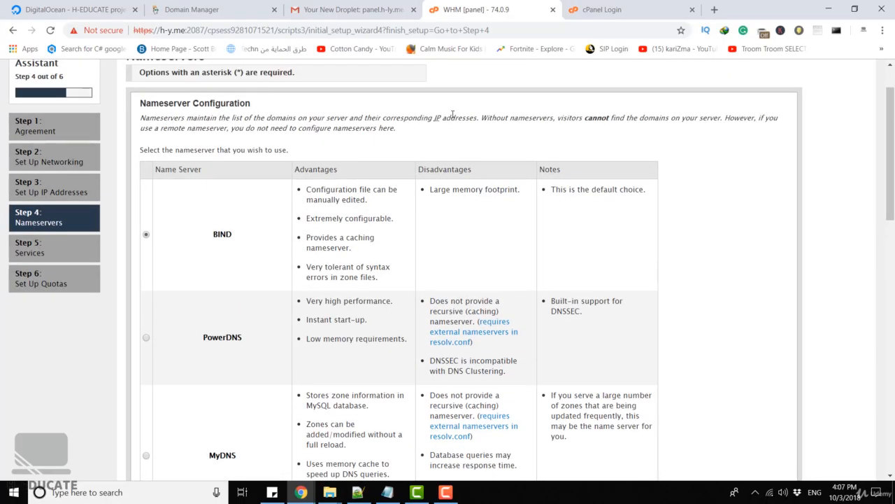
scroll(238, 140, down, 2)
scroll(232, 243, down, 3)
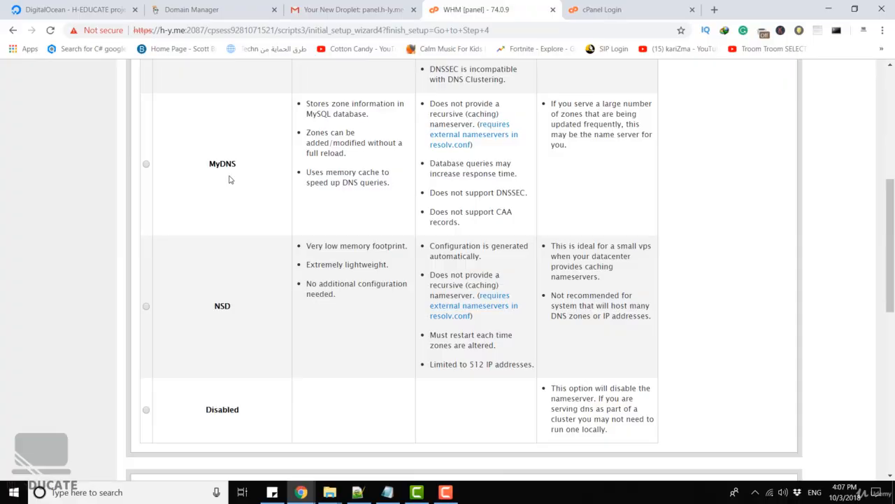
scroll(229, 180, up, 3)
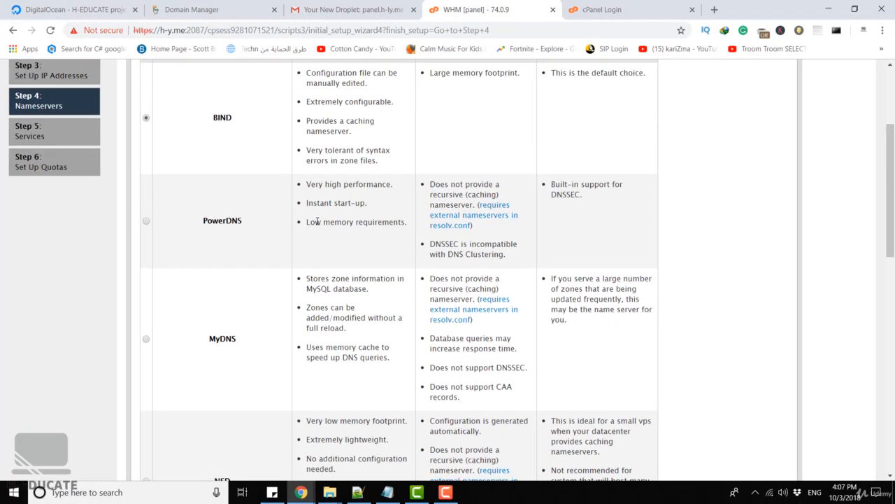
scroll(310, 219, down, 2)
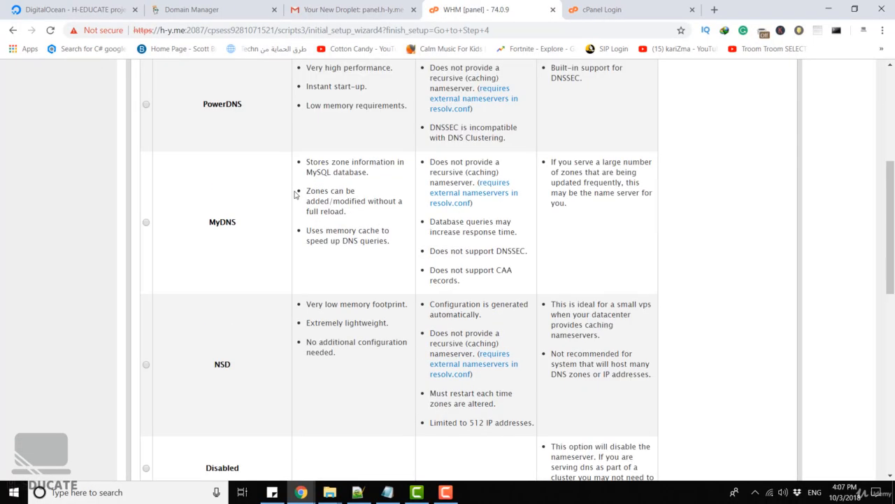
scroll(295, 194, up, 3)
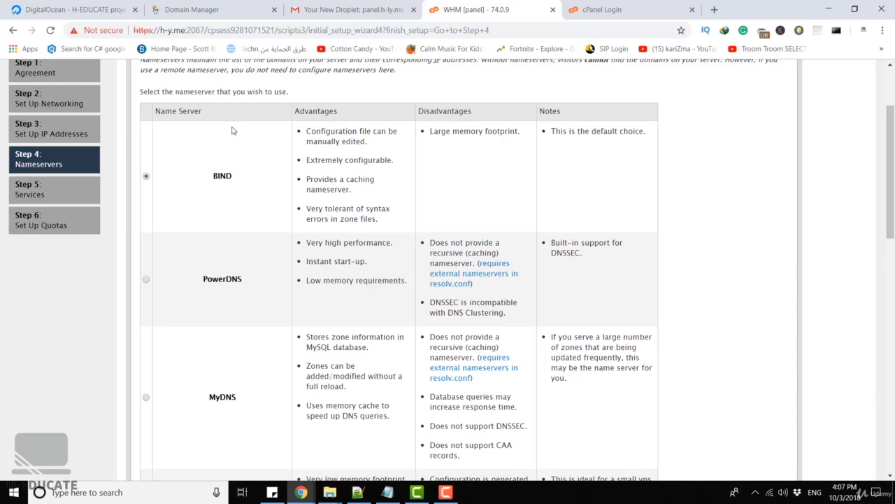
Keep BIND with nameservers ns1.h-y.me and ns2.h-y.me and continue to the Services step.
scroll(355, 123, down, 6)
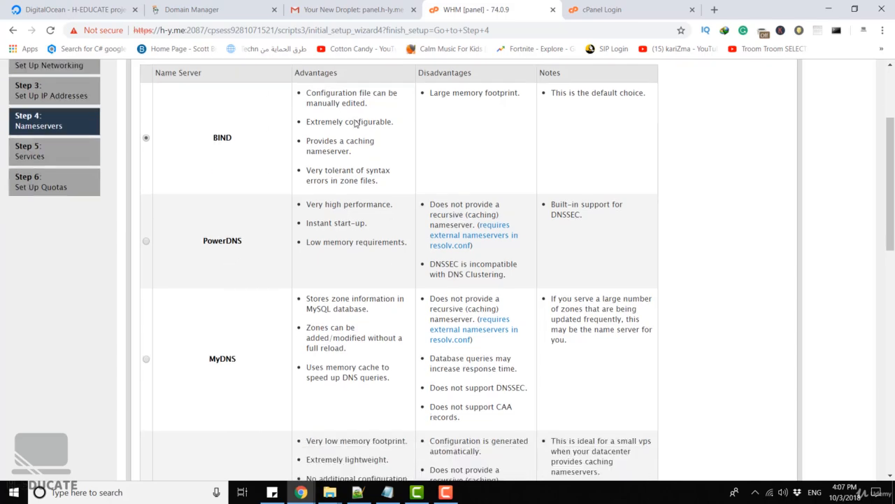
scroll(417, 100, down, 6)
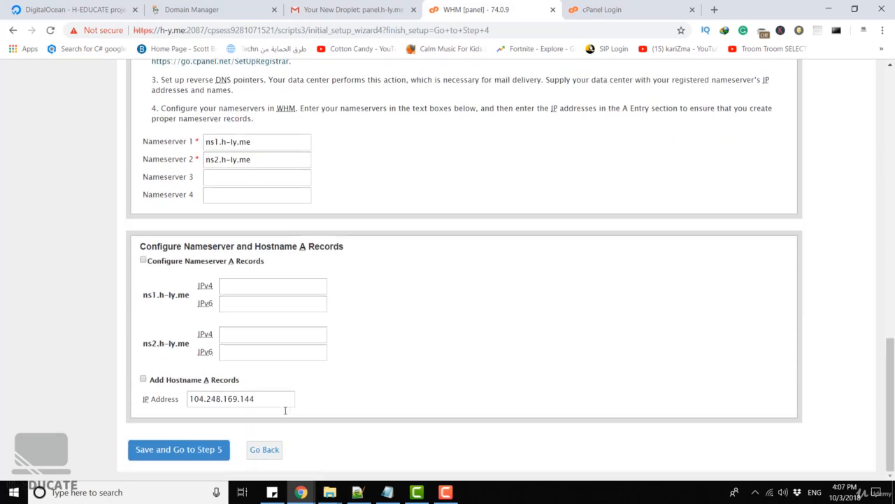
click(206, 450)
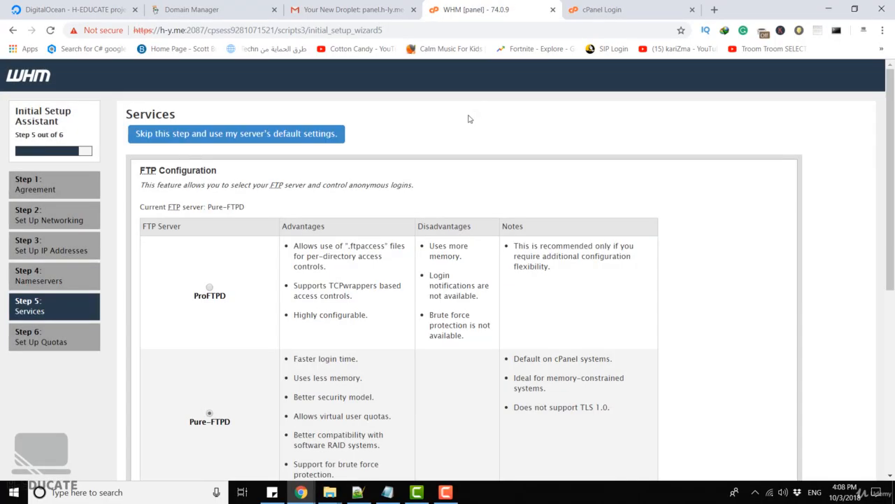
Keep Pure-FTPD and the default cPHulk brute force protection settings and continue to the Quotas step.
scroll(469, 119, down, 2)
scroll(527, 119, up, 1)
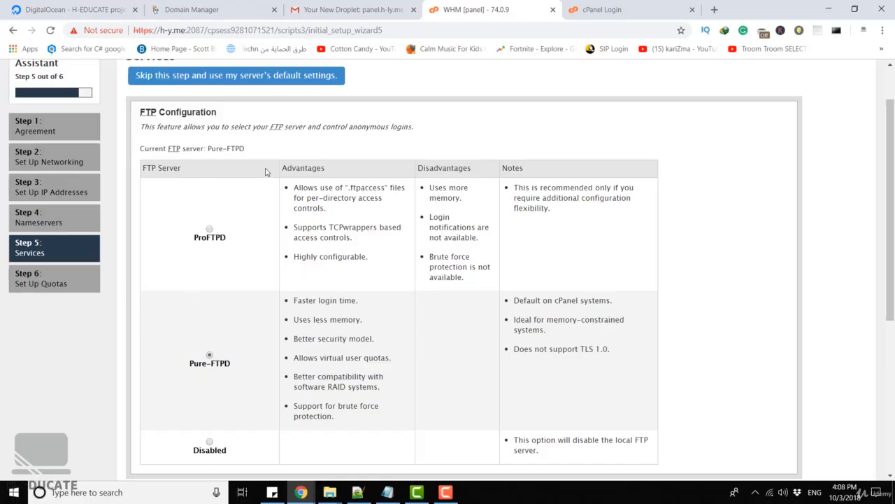
scroll(347, 175, down, 2)
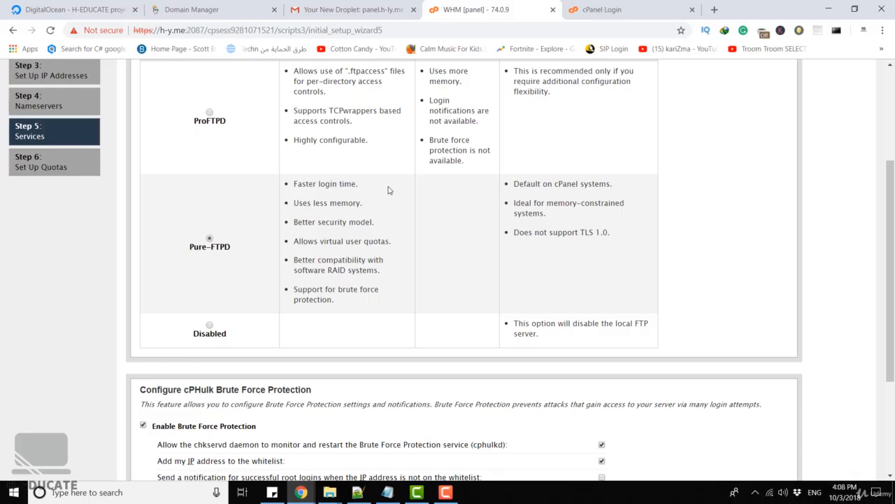
scroll(390, 190, down, 3)
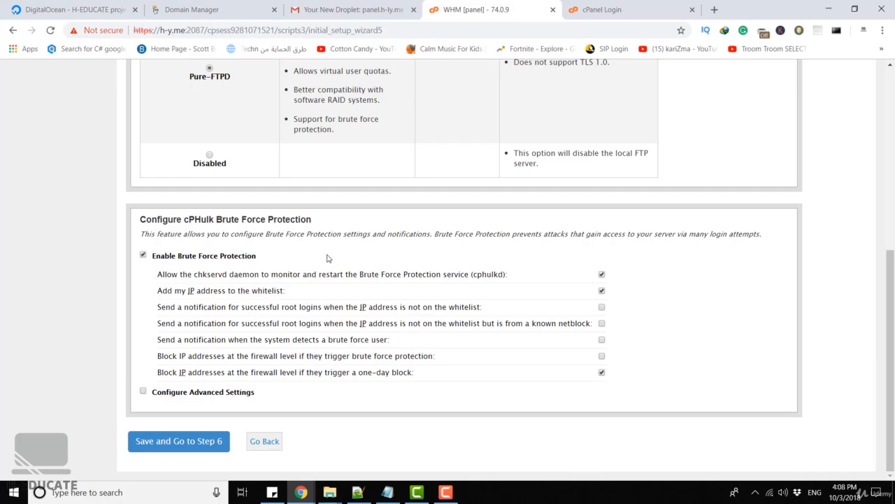
click(199, 448)
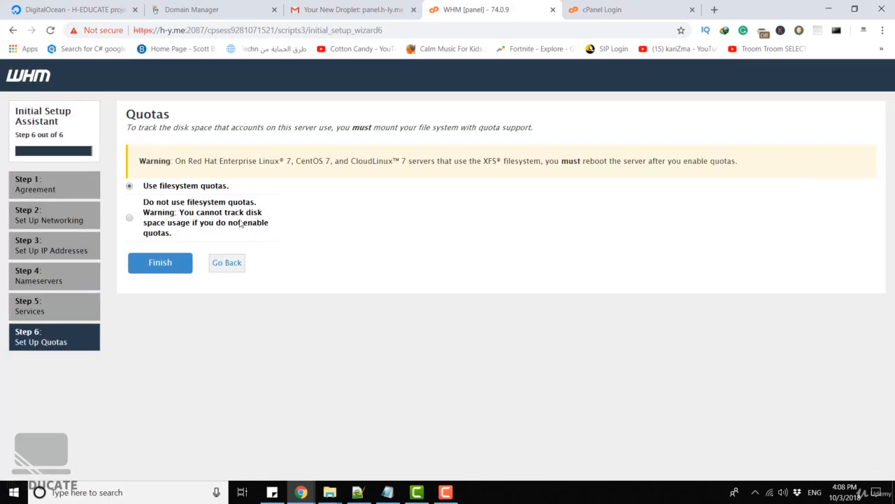
Finish the setup assistant using filesystem quotas and proceed to WHM.
click(159, 263)
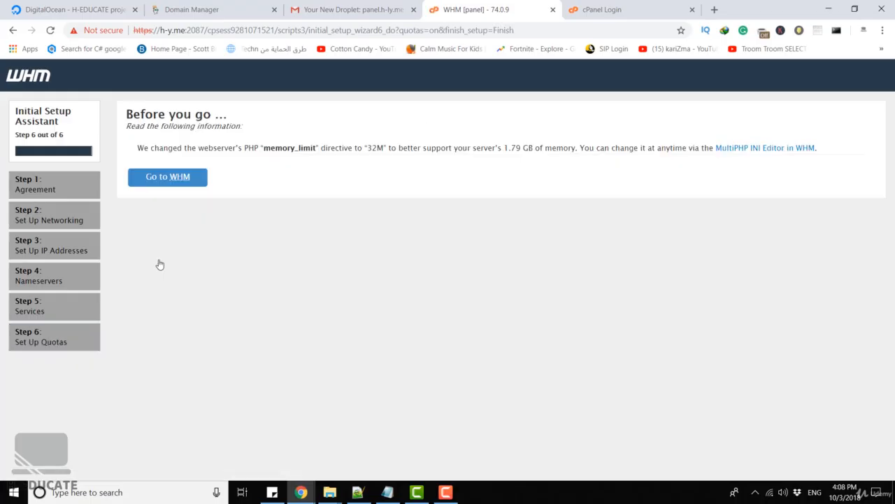
click(177, 180)
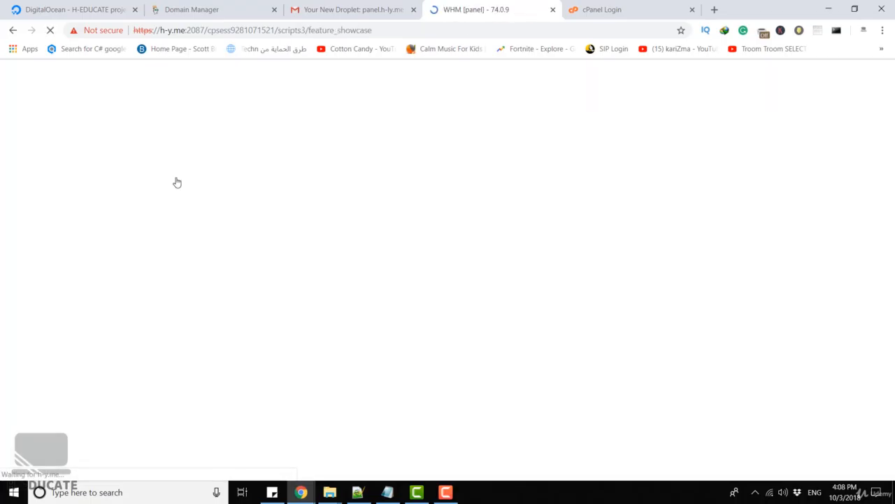
Save the default settings on the new-features showcase page to reach the WHM home.
scroll(355, 169, down, 2)
scroll(355, 169, down, 5)
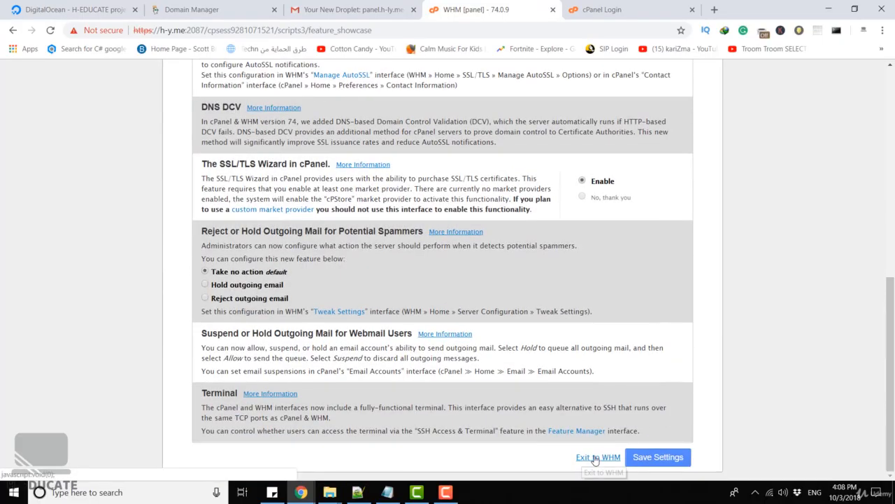
click(652, 459)
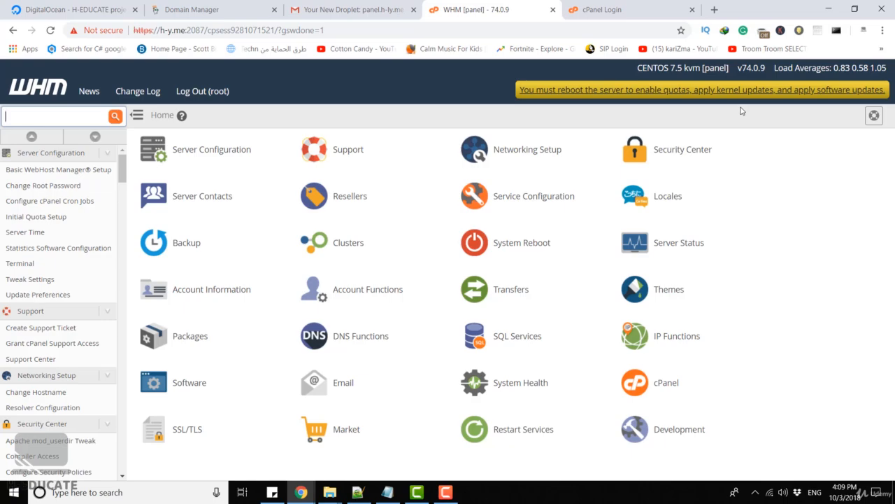
Start a graceful server reboot to apply quotas and updates.
click(731, 86)
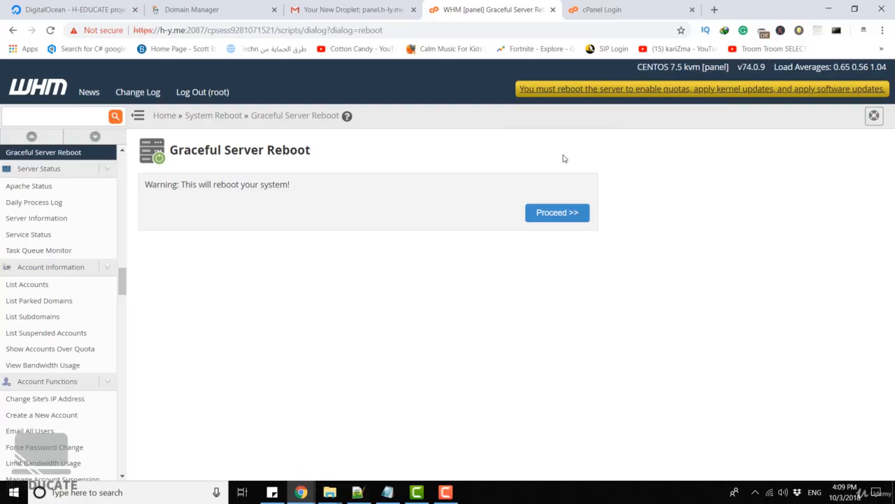
click(545, 218)
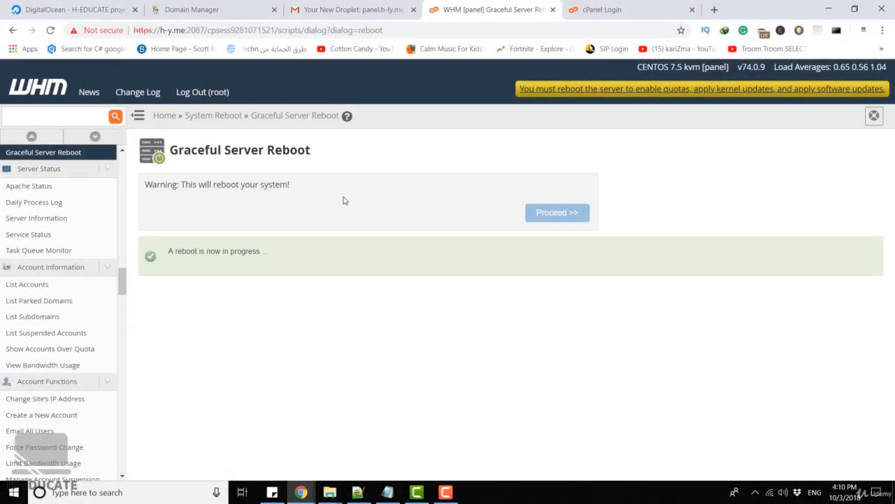
Reload WHM at h-y.me:2087 after the reboot, bypassing the untrusted certificate warning.
drag(207, 30, 509, 29)
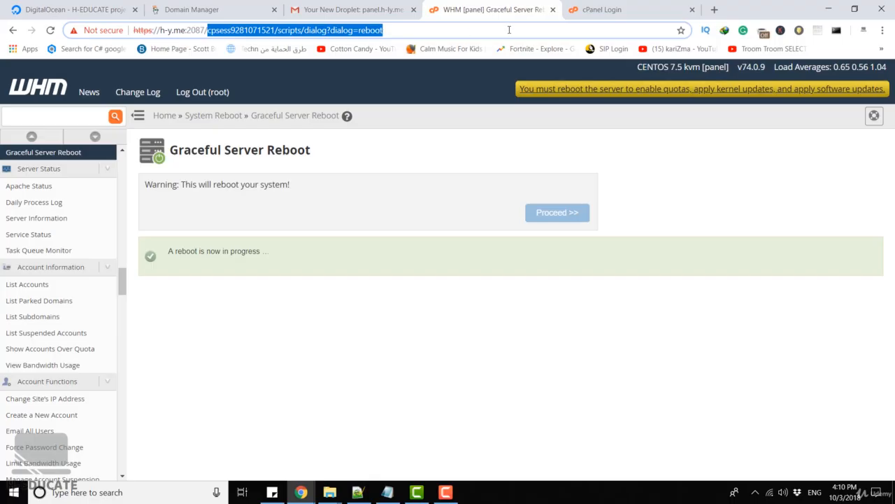
key(BackSpace)
key(Return)
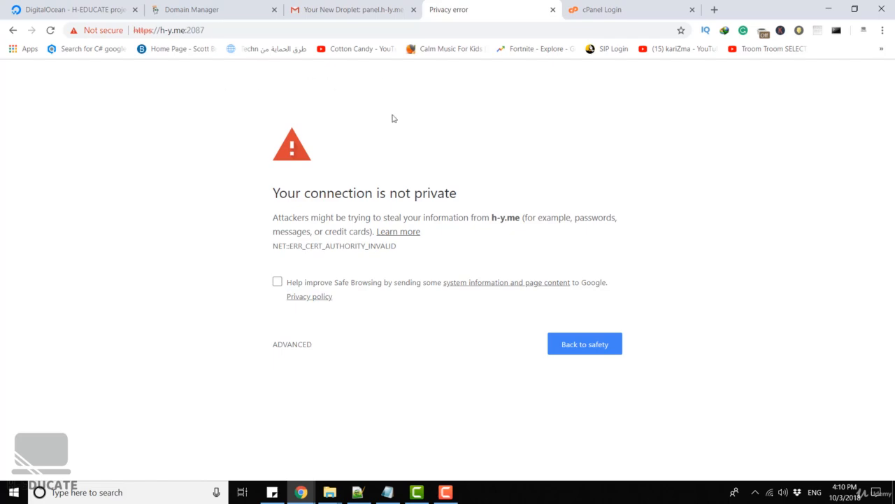
click(295, 347)
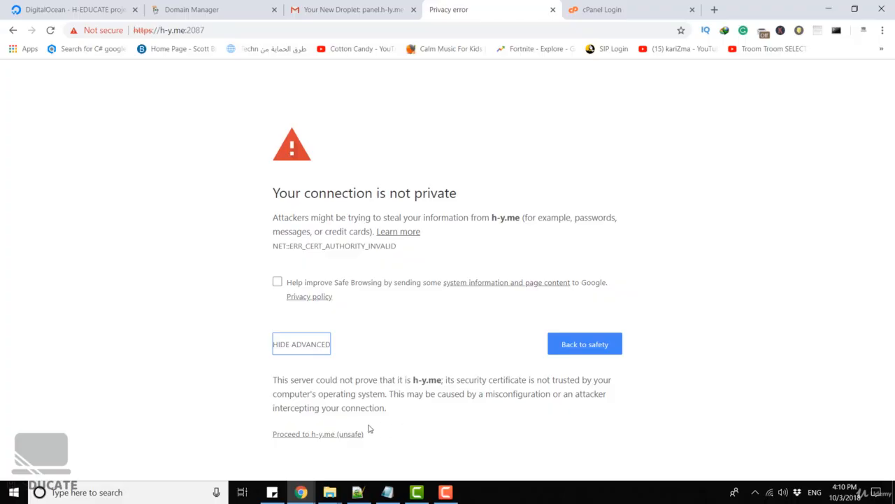
click(301, 434)
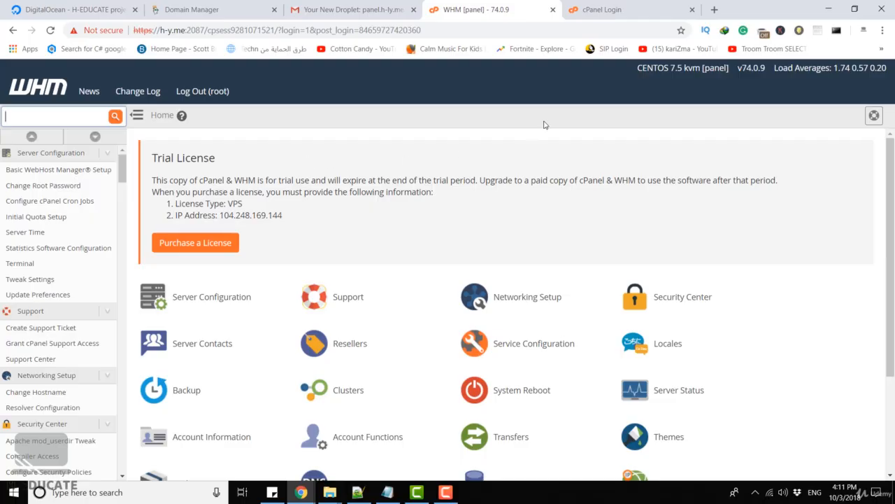
Open the Create a New Account page by searching the WHM sidebar for account.
click(591, 14)
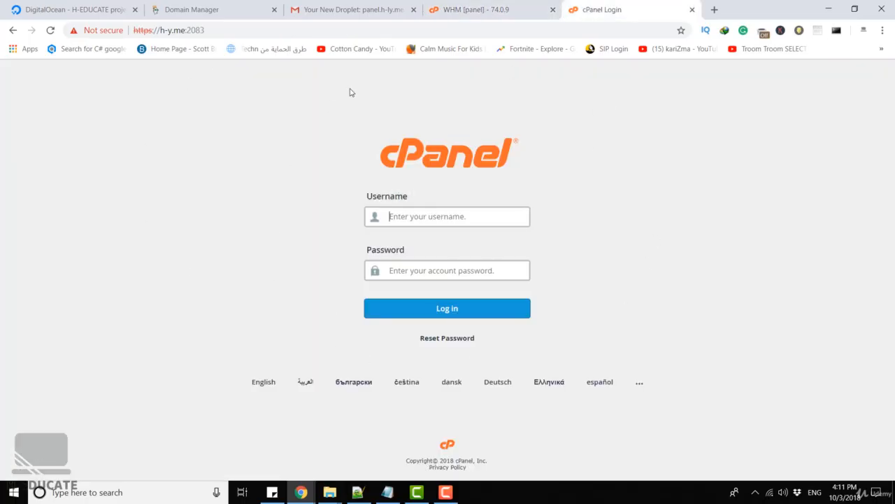
click(497, 4)
click(59, 118)
text(account)
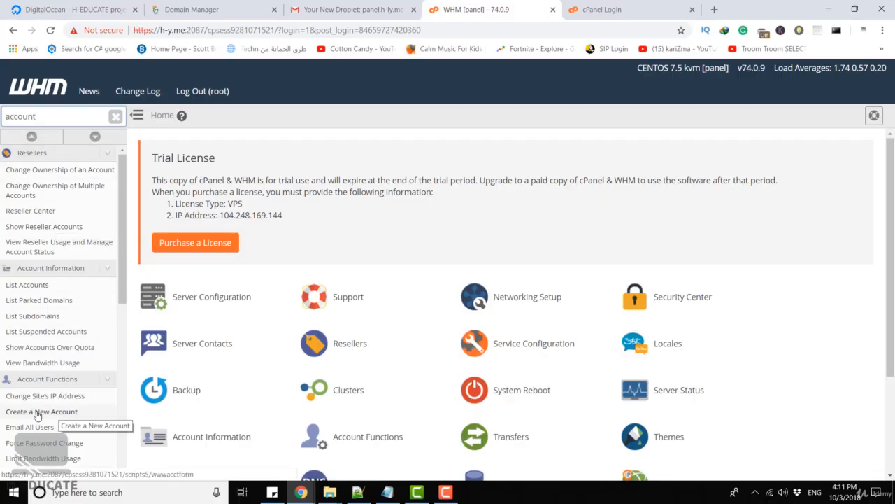
click(74, 413)
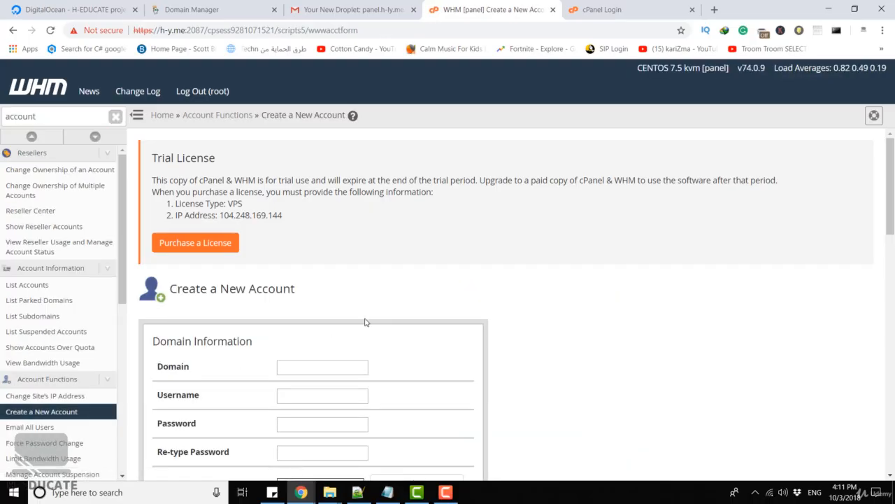
Enter h-y.me as the new account's domain and user1 as its username.
scroll(357, 293, down, 2)
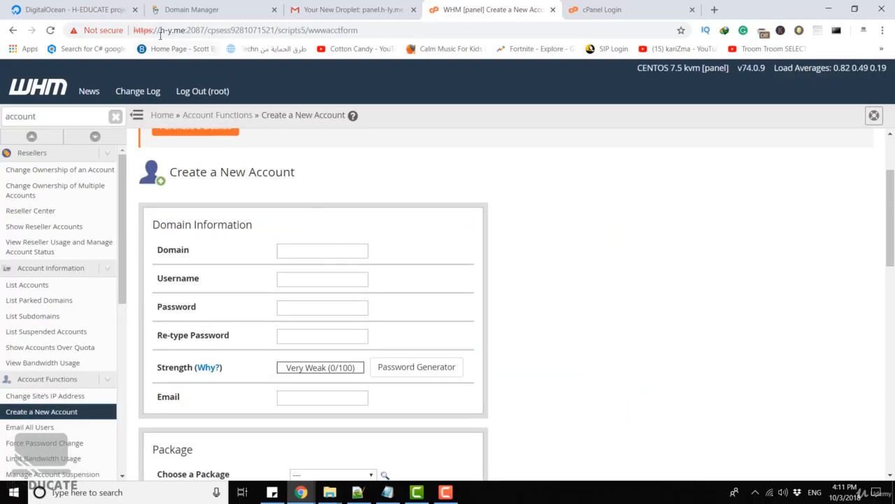
drag(160, 30, 181, 31)
key(ctrl+c)
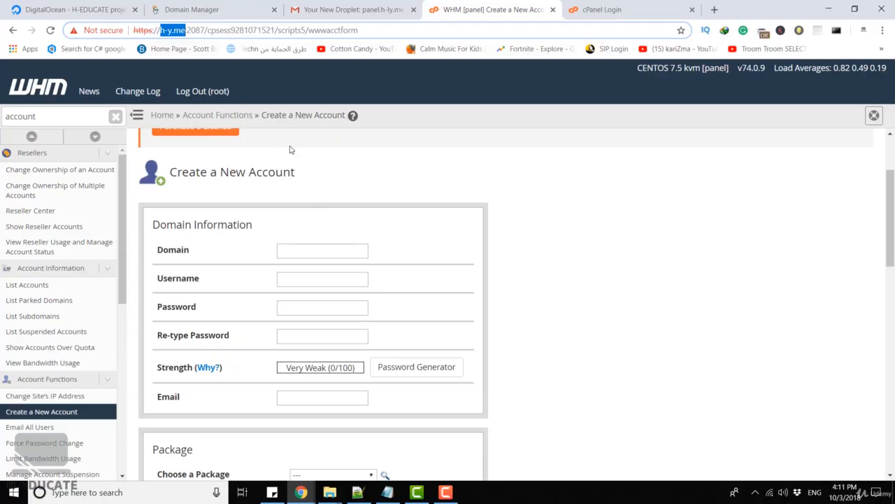
click(336, 246)
key(ctrl+v)
click(371, 234)
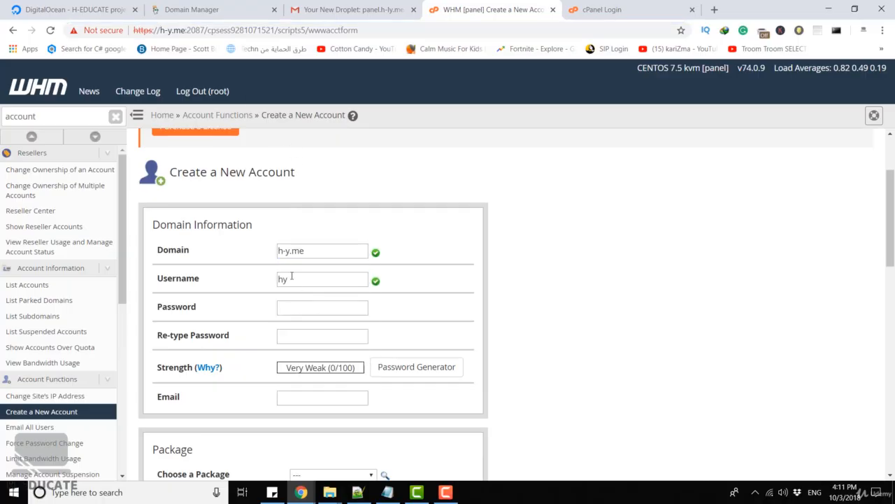
drag(318, 281, 244, 282)
text(user1)
Enter and re-type the new account's password.
key(Tab)
text(•••••••••••••)
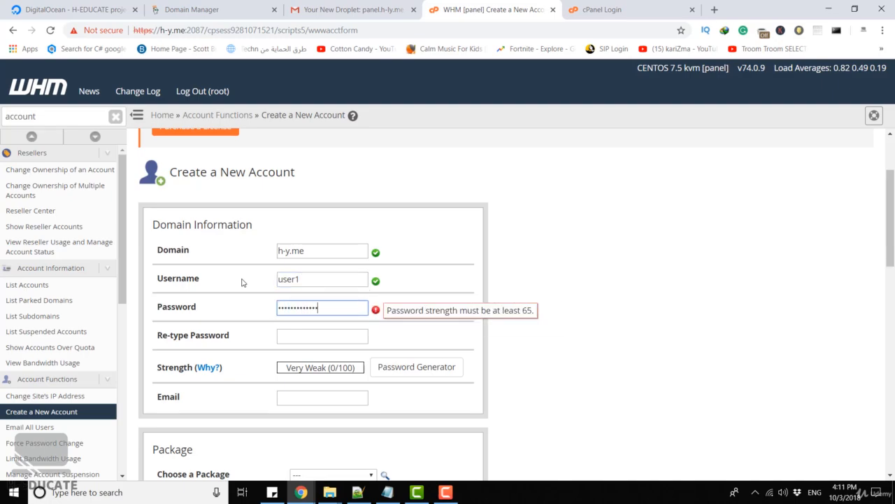
key(Tab)
text(••••••••••••)
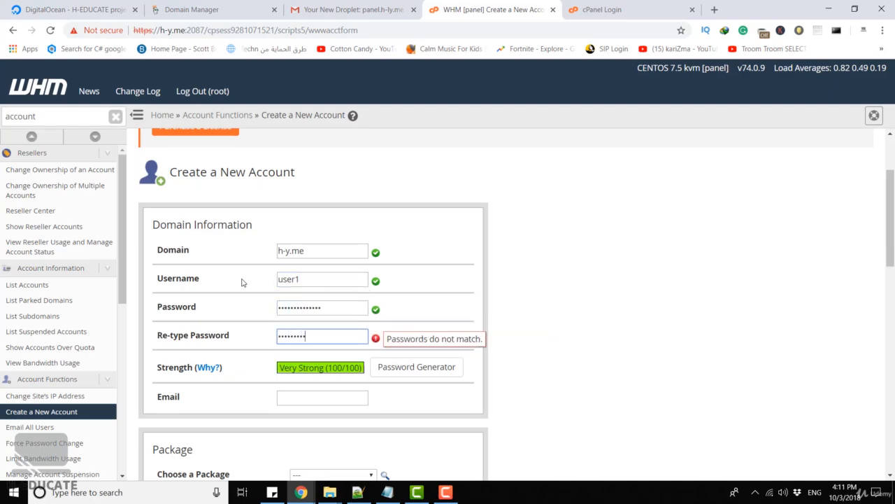
text(•)
Fill in the account owner's e-mail address.
scroll(241, 282, down, 2)
click(294, 281)
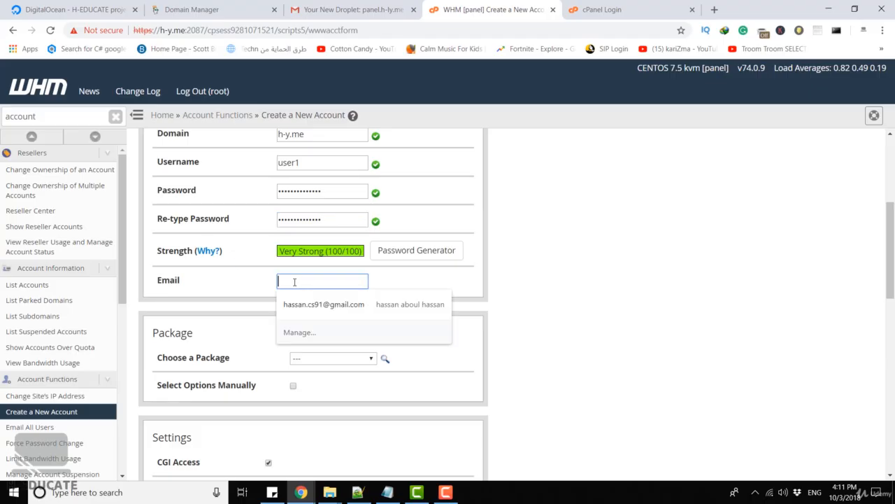
click(312, 303)
scroll(349, 274, down, 2)
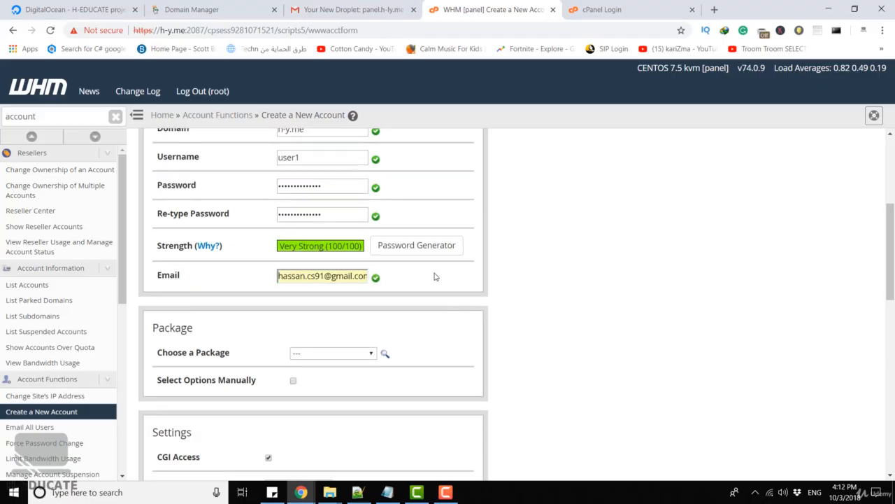
Choose the default package and enable selecting resource options manually.
click(333, 242)
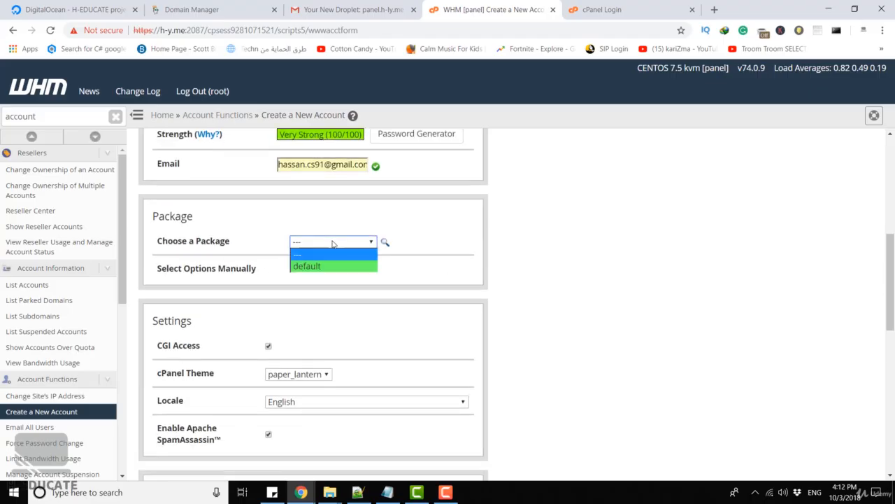
click(332, 267)
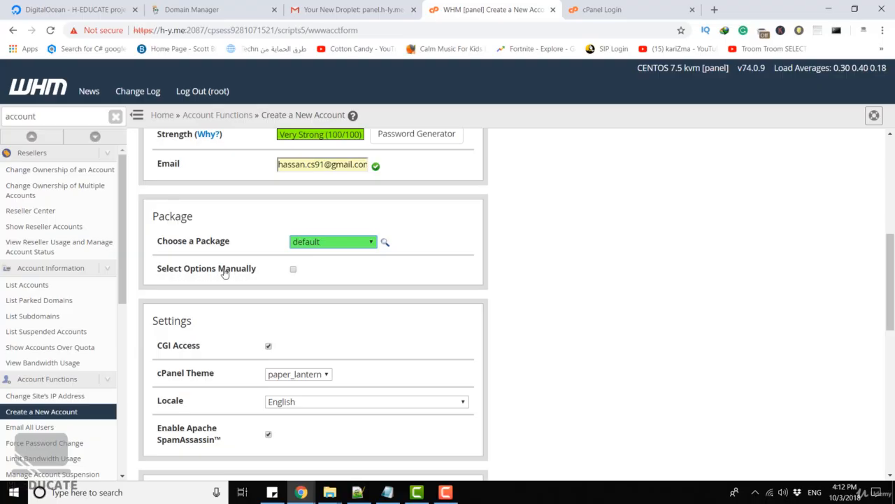
click(325, 245)
click(325, 243)
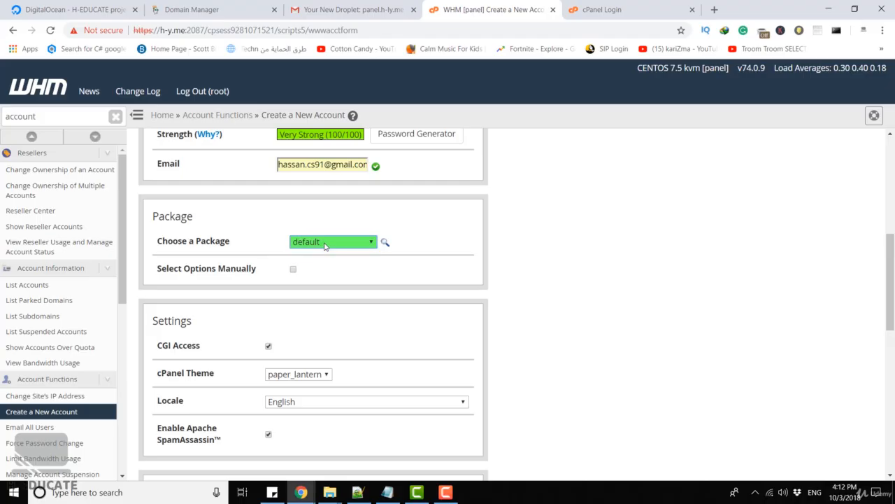
click(293, 269)
Review the manual resource option limits for the new account.
scroll(193, 163, down, 3)
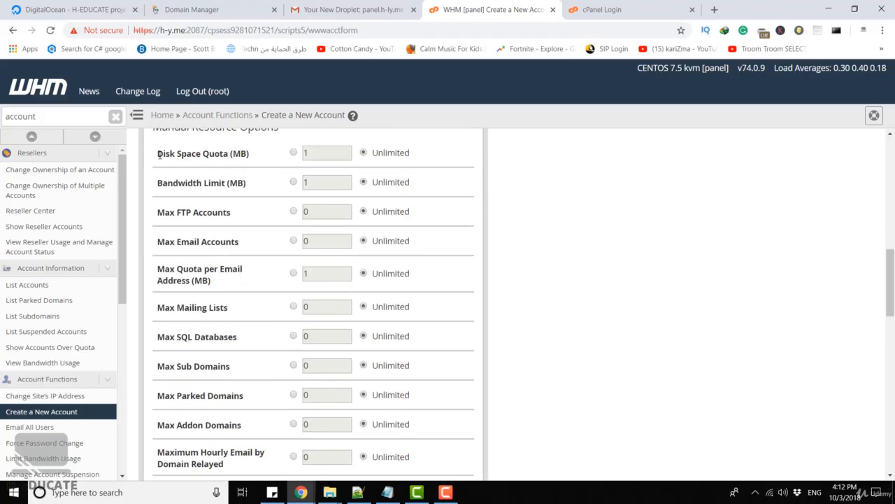
drag(158, 154, 228, 155)
scroll(253, 159, down, 1)
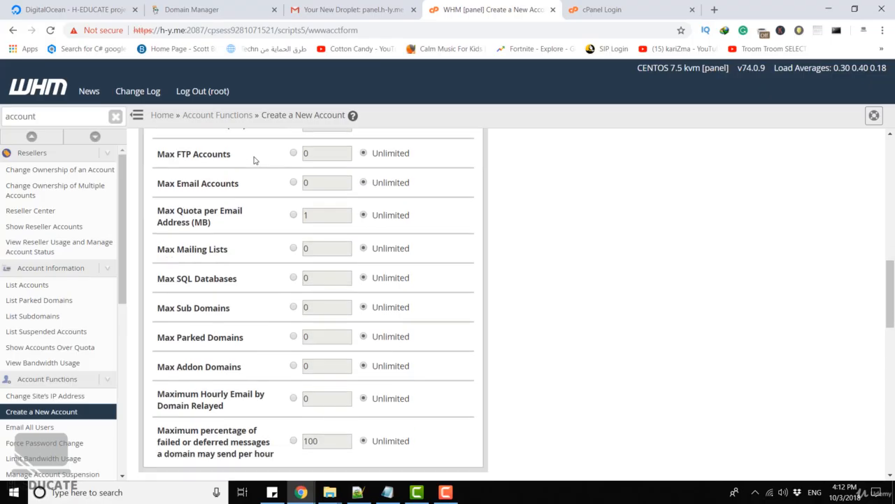
drag(170, 153, 250, 154)
click(252, 154)
drag(181, 184, 244, 189)
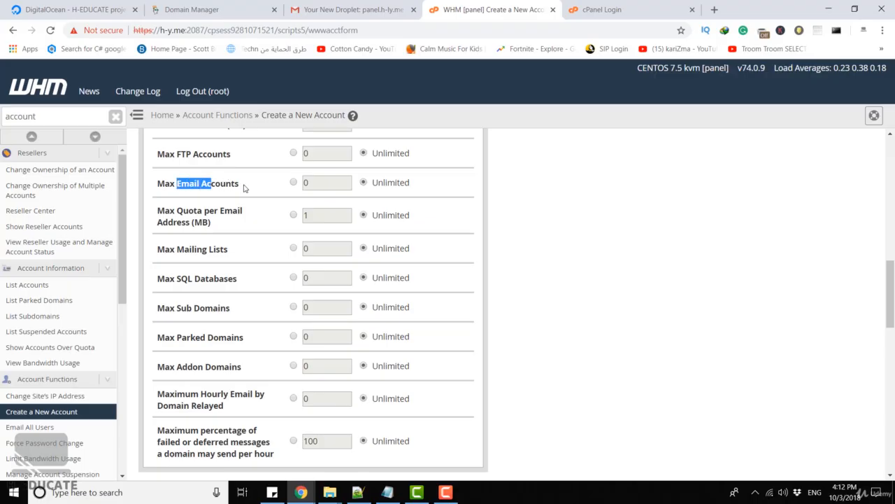
click(254, 187)
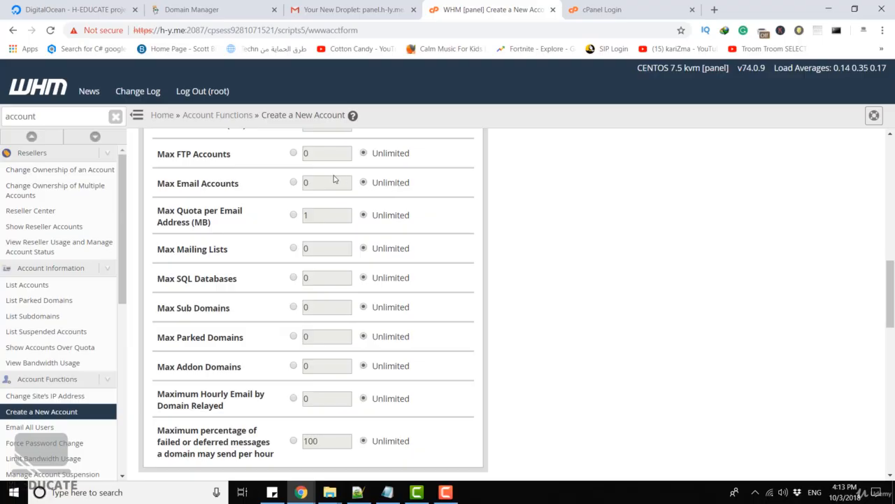
Try limiting Max Email Accounts to 5 and Max Quota per Email Address, then restore both to Unlimited.
click(294, 182)
text(5)
click(364, 183)
click(293, 215)
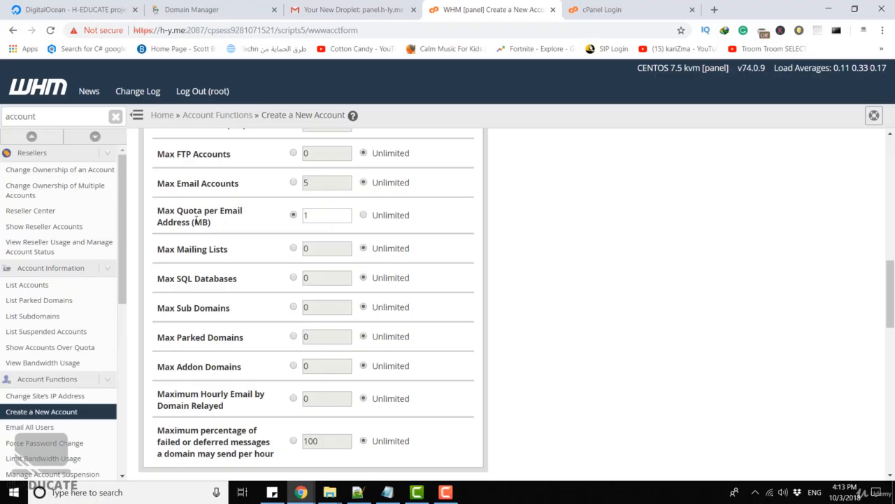
drag(195, 222, 209, 222)
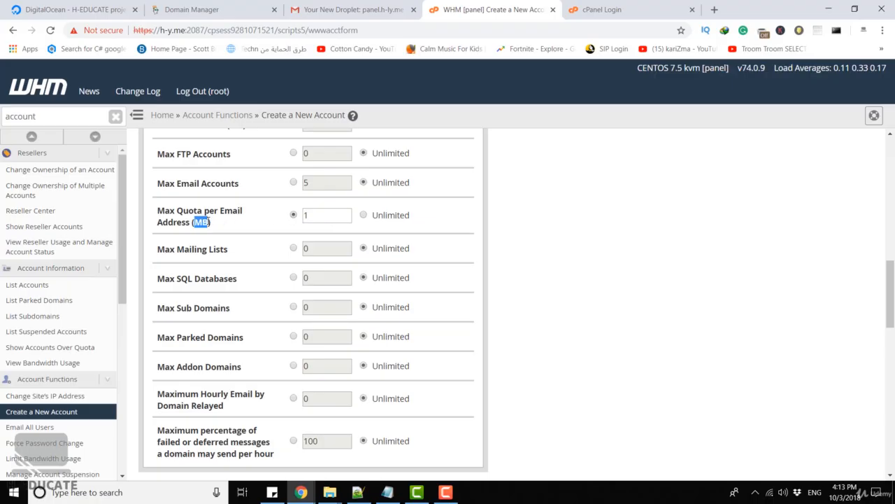
click(363, 217)
Try limiting Max Mailing Lists and Maximum Hourly Email by Domain Relayed, then restore both to Unlimited.
click(293, 248)
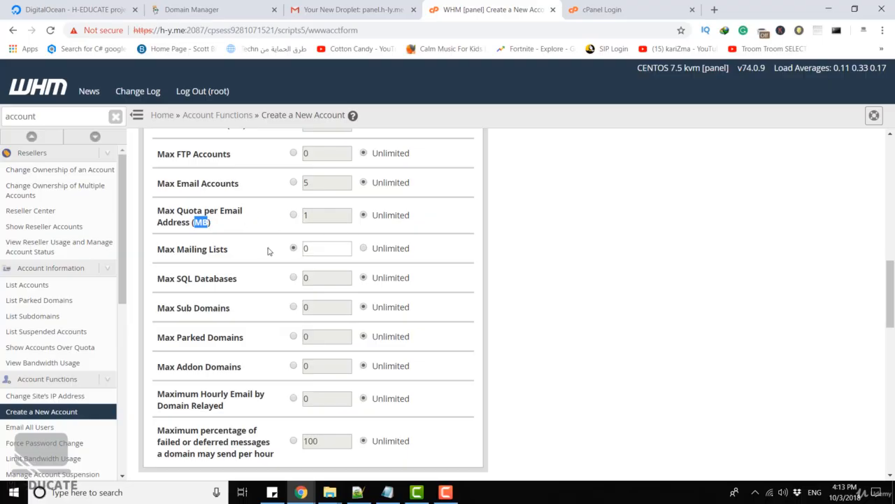
click(363, 248)
drag(248, 252, 190, 249)
click(190, 248)
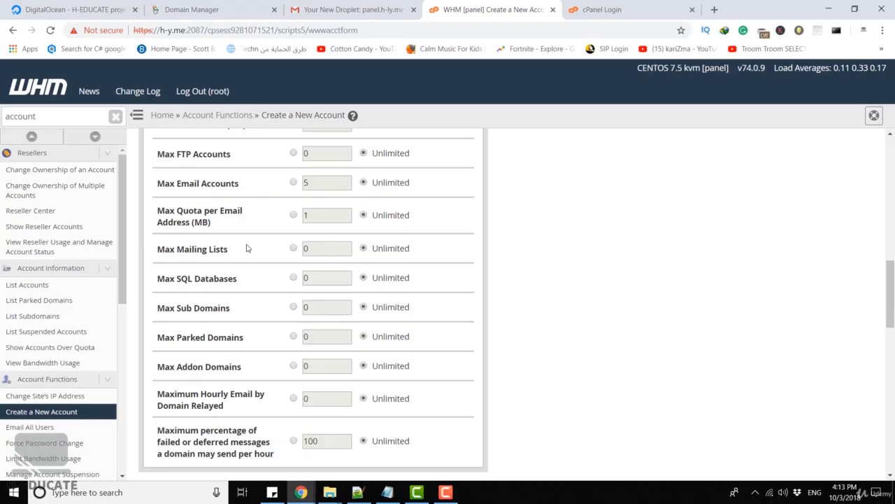
scroll(256, 238, down, 1)
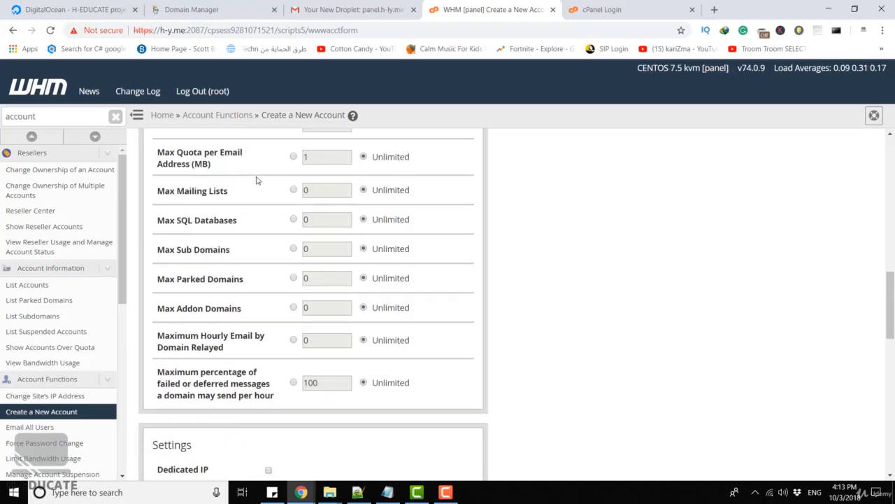
scroll(246, 270, down, 1)
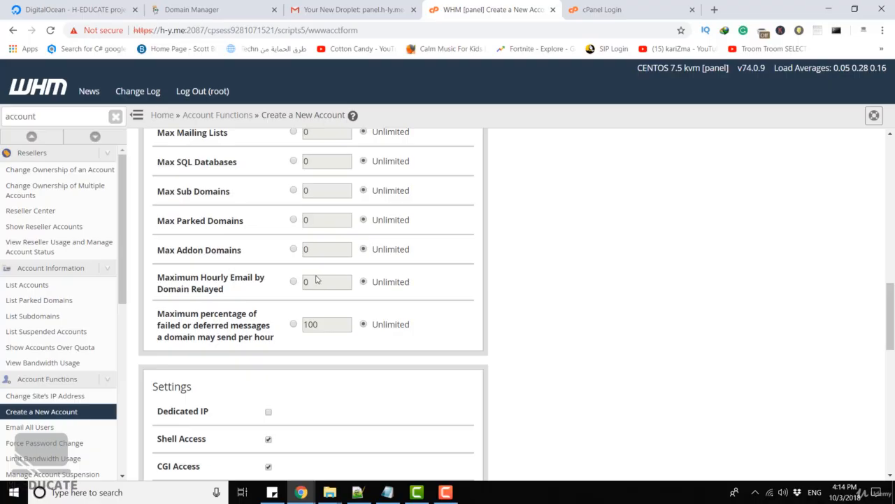
click(294, 282)
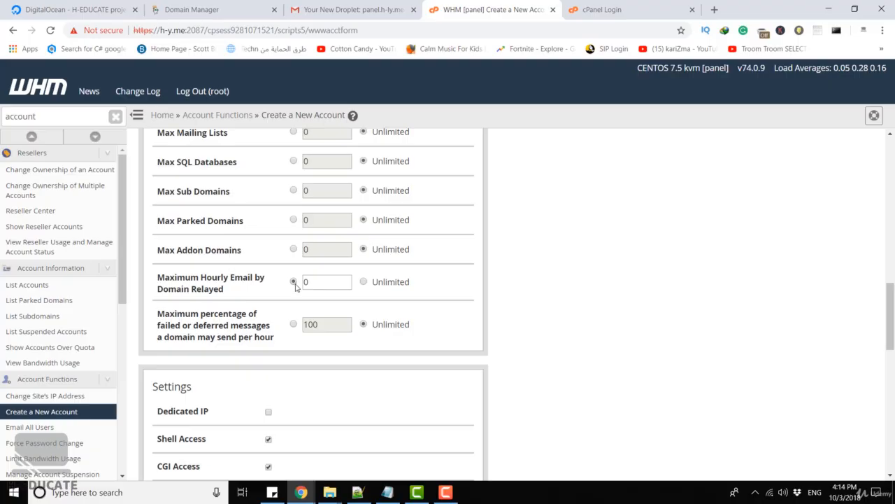
click(364, 282)
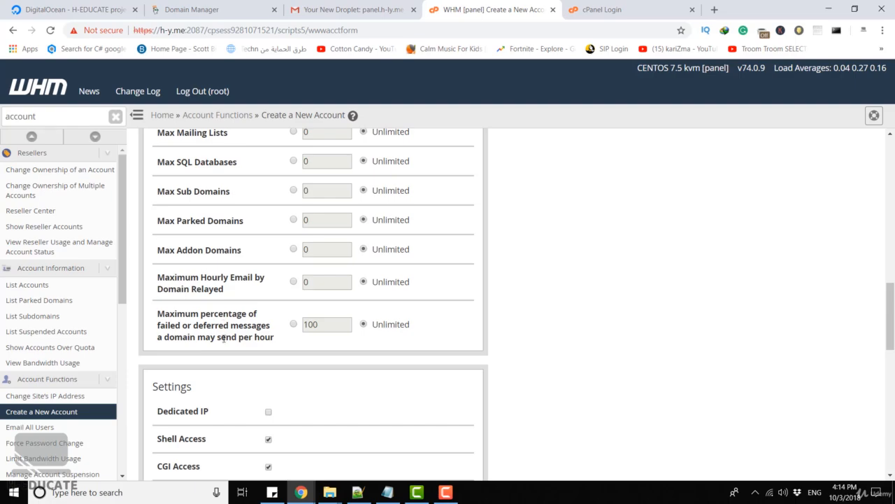
Review the failed-messages percentage limit and remaining settings, then create the new account.
drag(222, 339, 307, 335)
click(318, 336)
triple_click(289, 347)
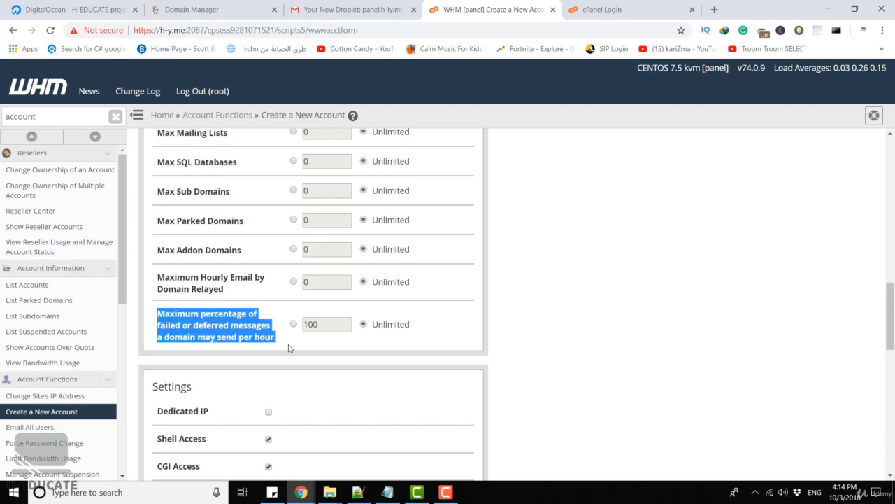
scroll(326, 184, down, 5)
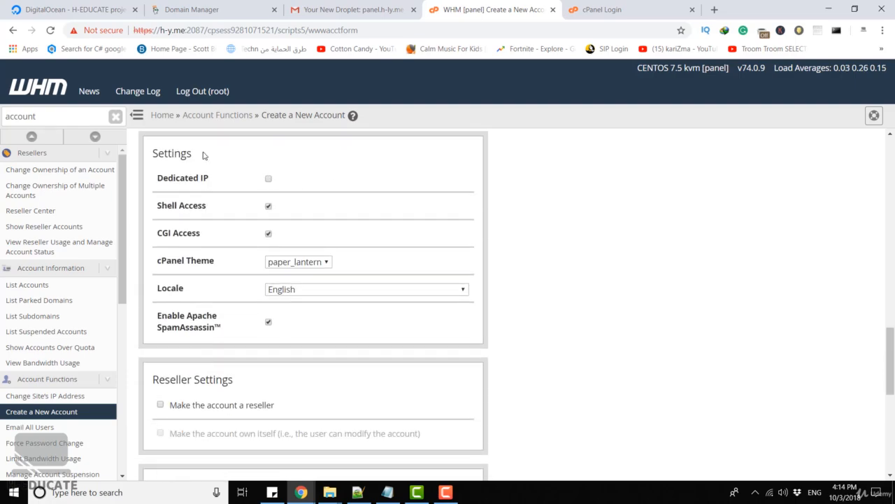
scroll(373, 182, down, 4)
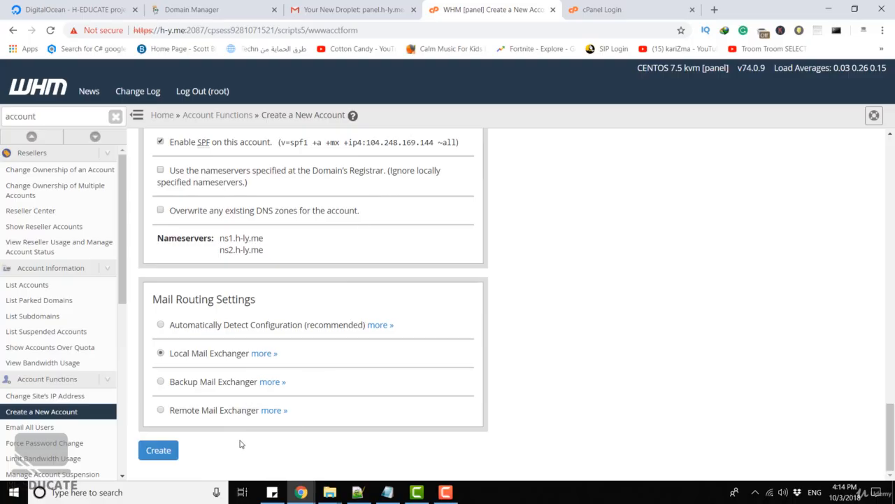
click(159, 452)
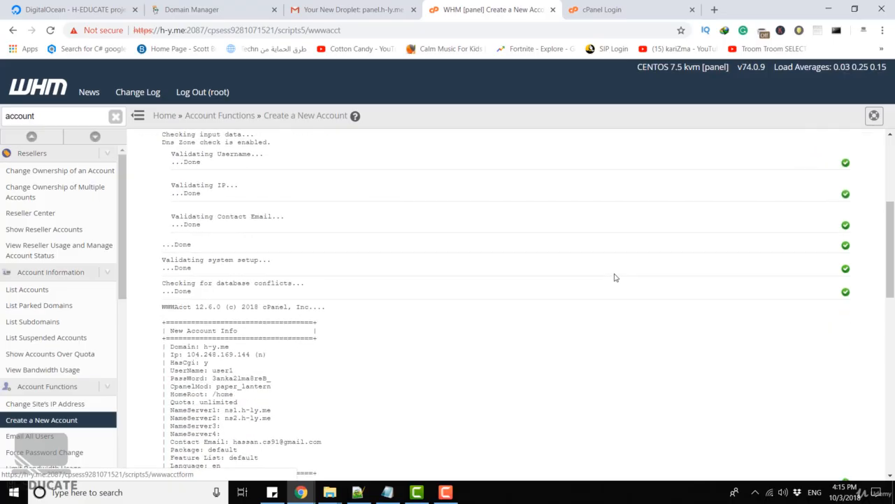
Switch to the cPanel login tab and log in as user1 with the account password.
click(607, 13)
click(426, 218)
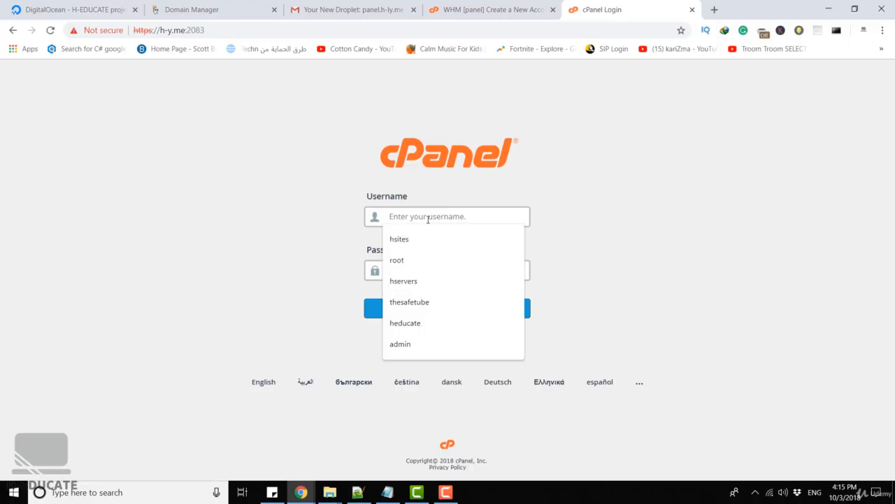
text(user1••••••••••)
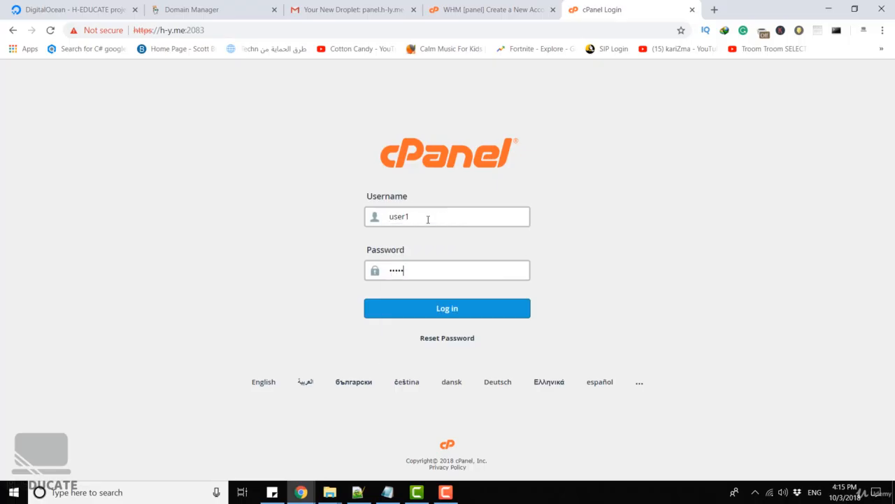
text(••)
key(Return)
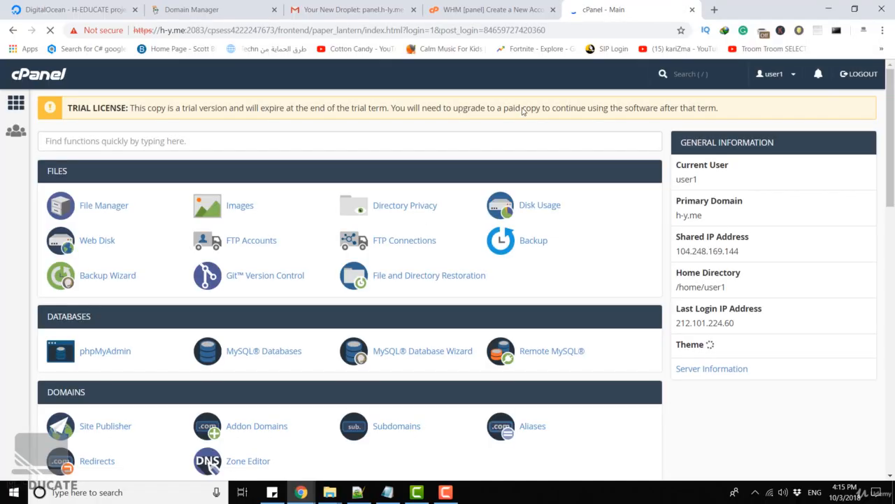
Examine the current user, primary domain and shared IP in the general information.
drag(681, 181, 698, 183)
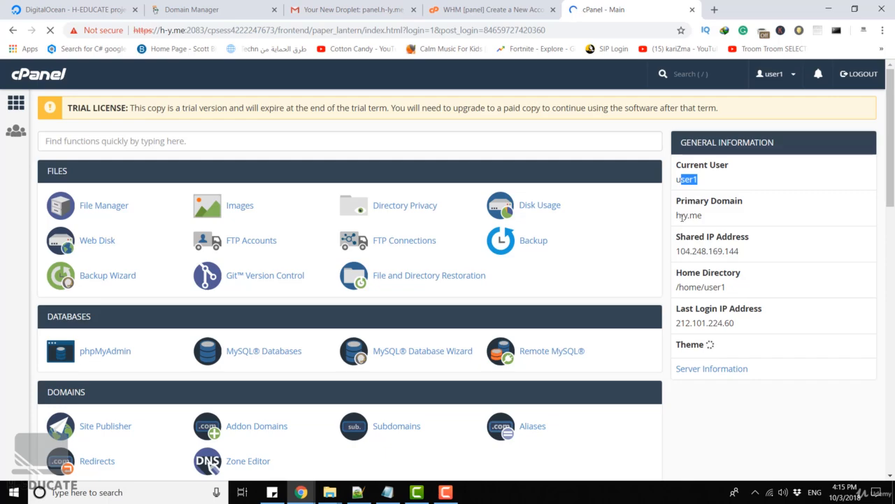
drag(681, 215, 709, 217)
click(729, 217)
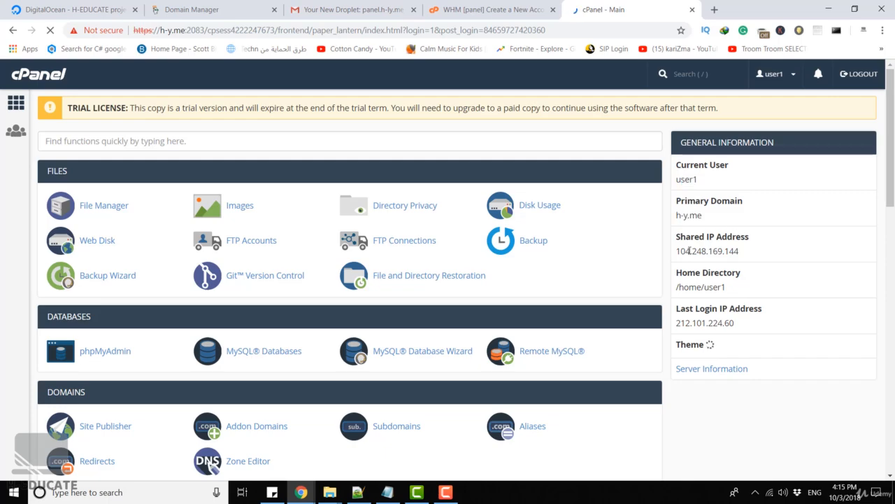